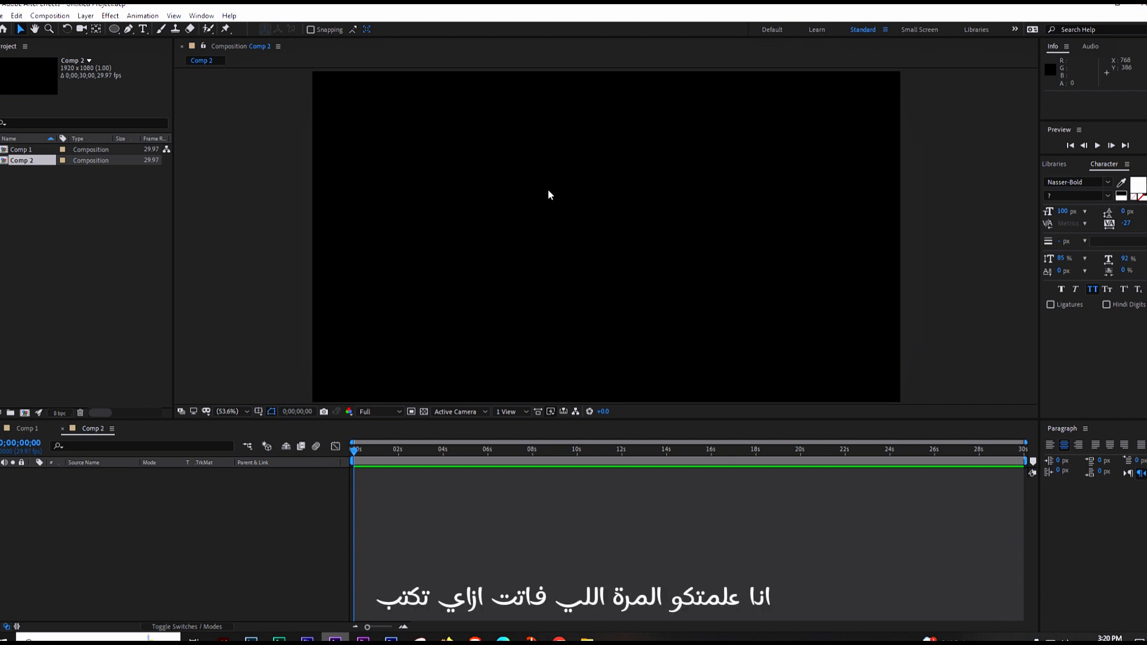
# Begin a text layer with the Type tool near the middle of the empty composition
pyautogui.click(143, 30)
pyautogui.click(615, 254)
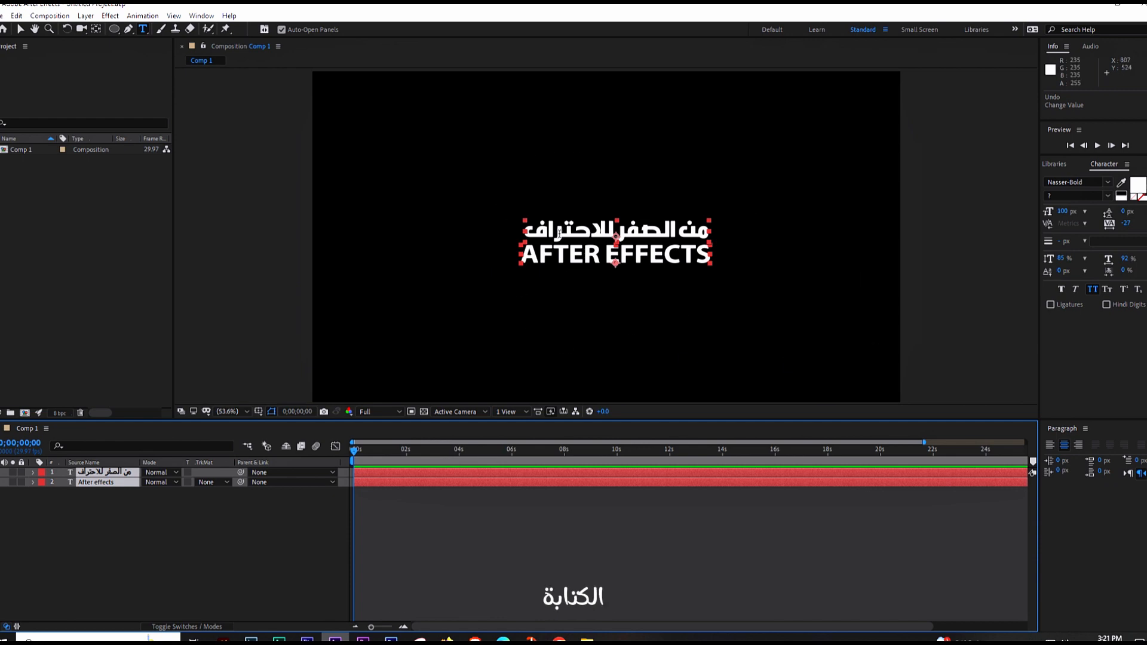
# Keyframe the Scale of the Arabic text layer at the start of the timeline and reduce it to about 6.1, 6.6%
pyautogui.click(682, 531)
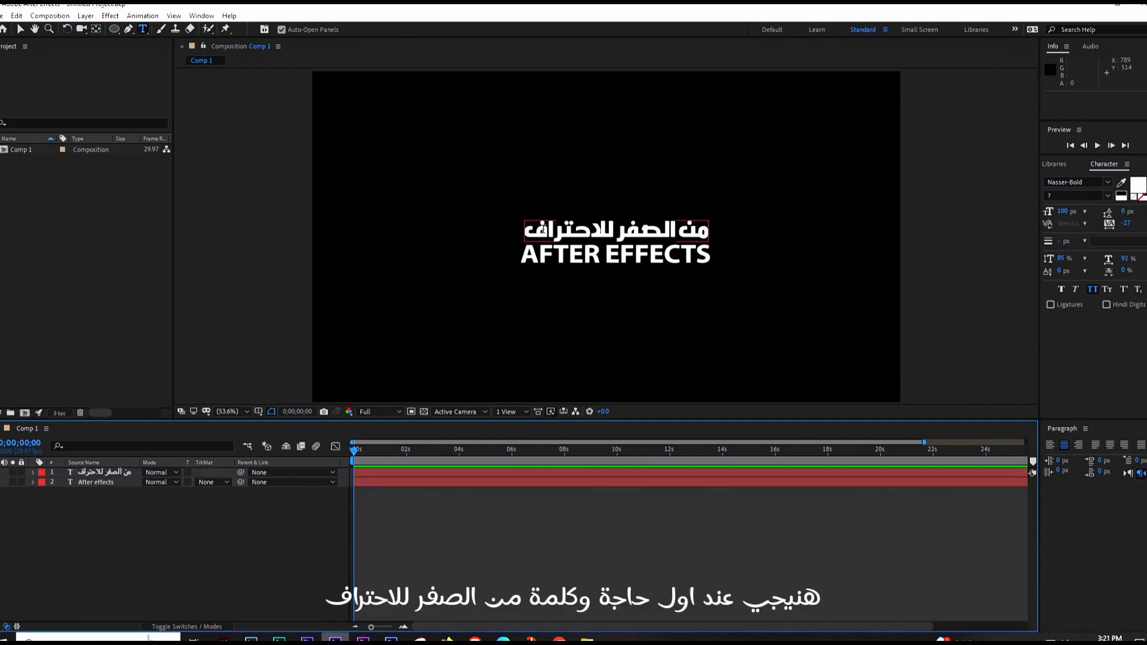
pyautogui.click(33, 472)
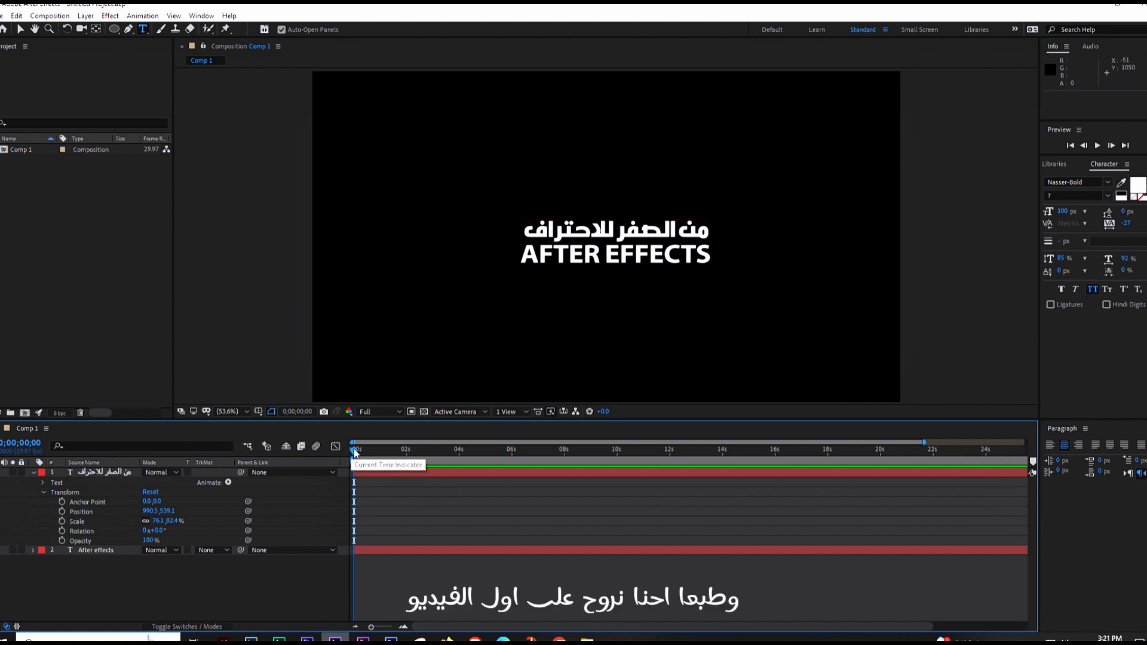
pyautogui.click(62, 521)
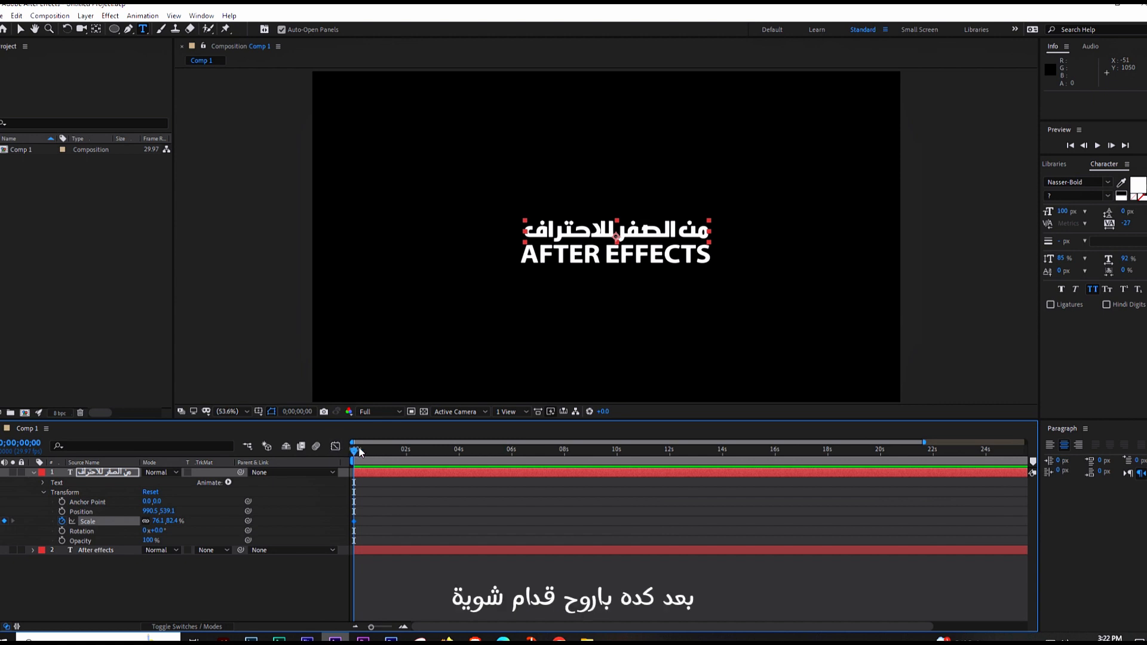
pyautogui.moveTo(354, 451); pyautogui.dragTo(582, 475)
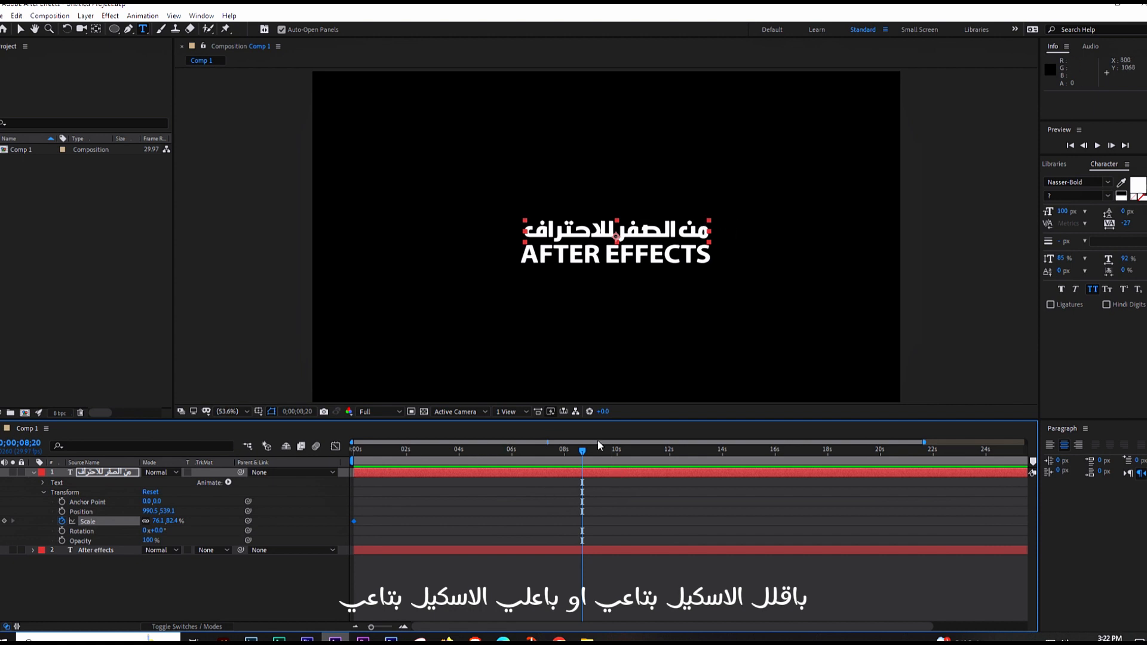
pyautogui.moveTo(568, 453); pyautogui.dragTo(353, 451)
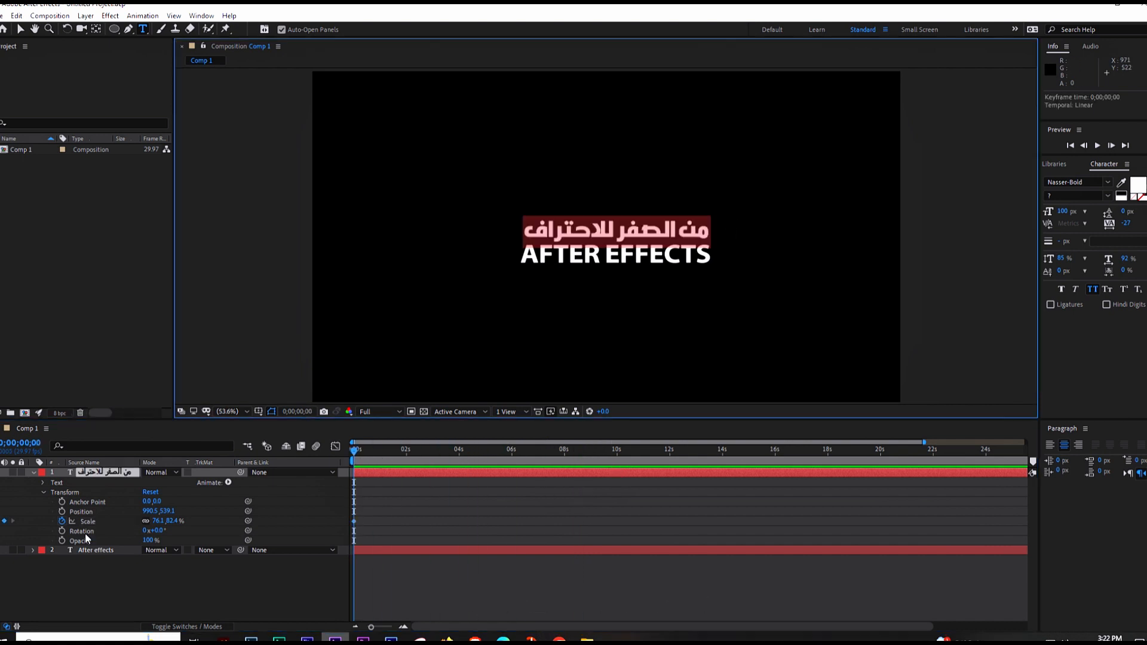
pyautogui.moveTo(160, 520); pyautogui.dragTo(129, 523)
# Add a Scale keyframe of about 76.3, 82.6% to the Arabic text at 0;00;05;06 and scrub through the growth animation
pyautogui.click(491, 460)
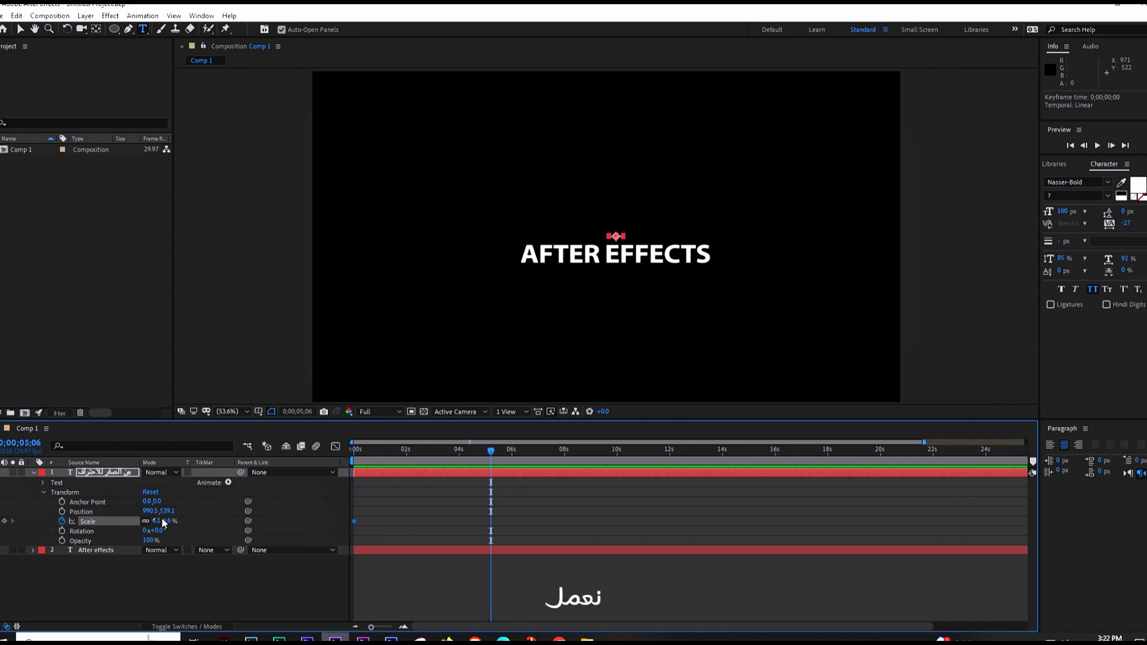
pyautogui.moveTo(161, 521); pyautogui.dragTo(214, 521)
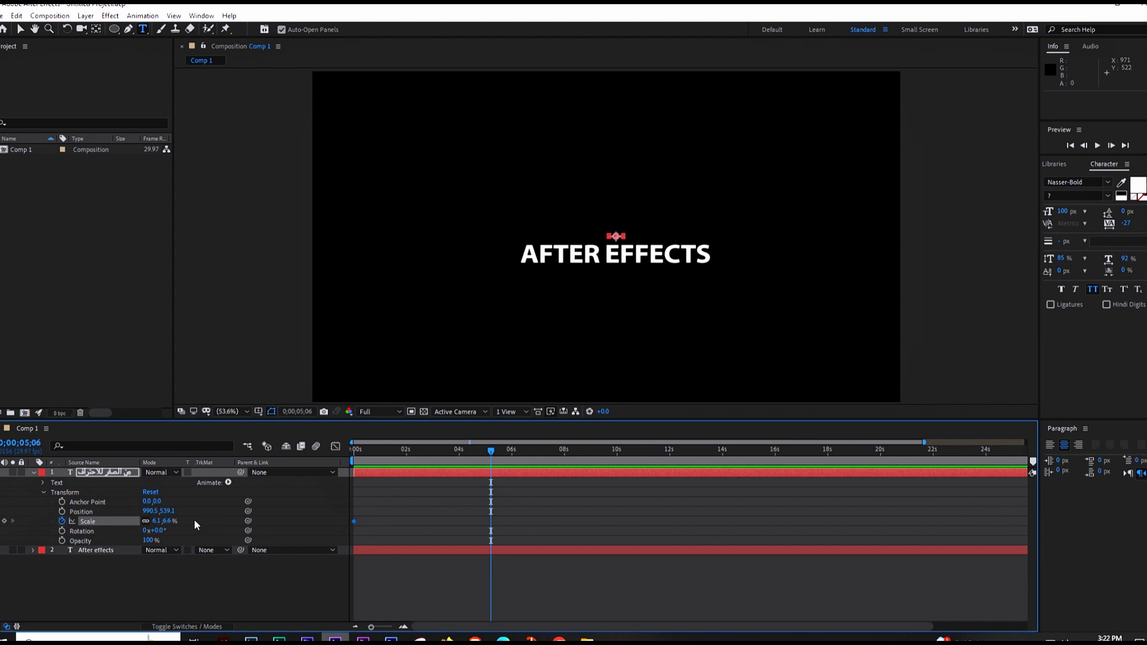
pyautogui.click(174, 523)
pyautogui.moveTo(166, 521); pyautogui.dragTo(212, 521)
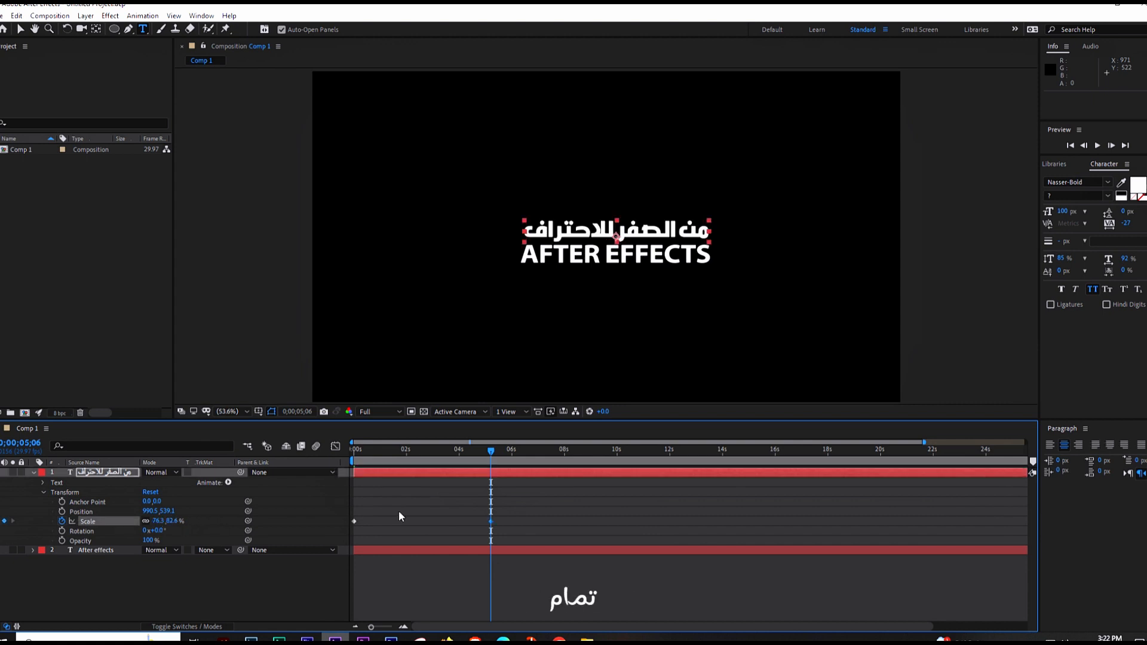
pyautogui.click(356, 450)
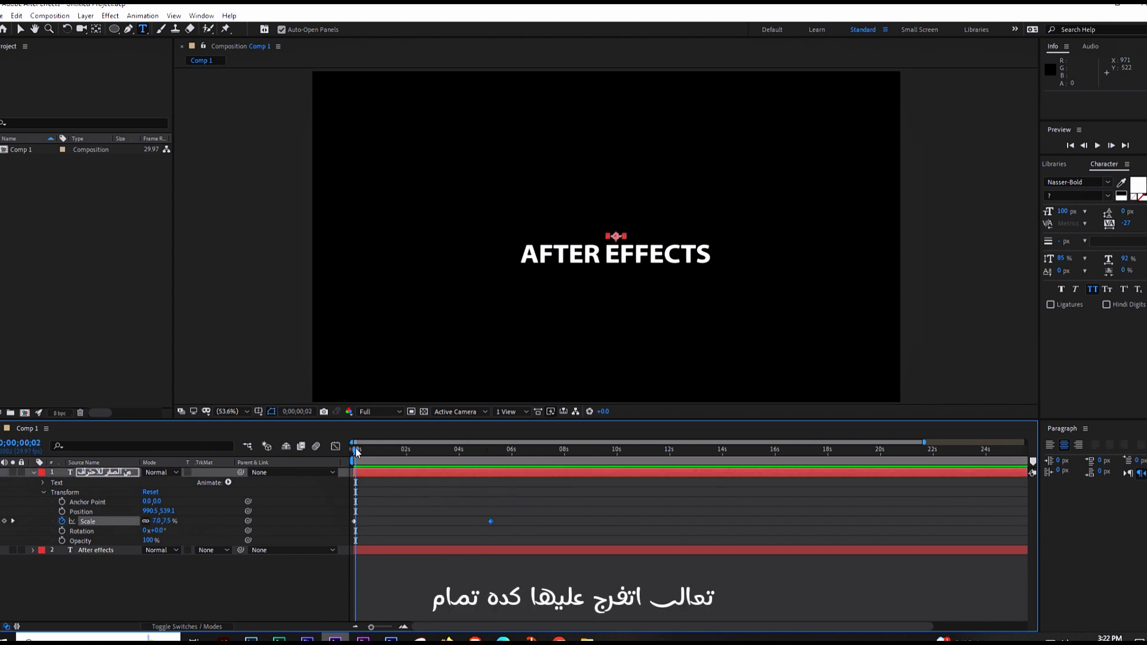
pyautogui.moveTo(362, 451); pyautogui.dragTo(491, 453)
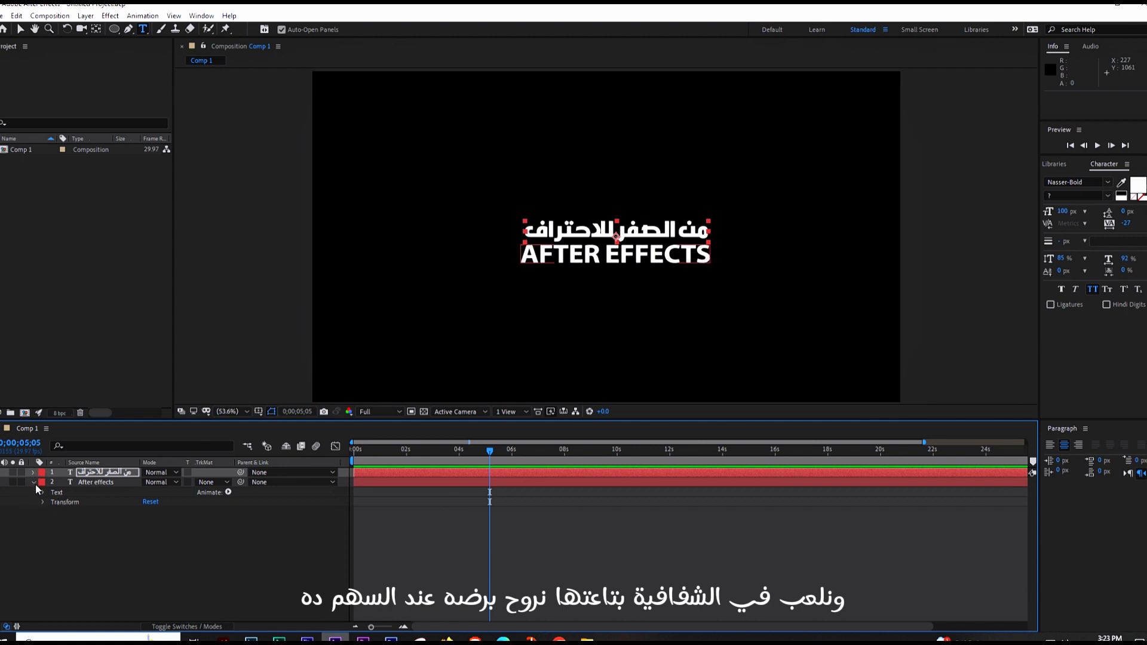
# Turn on Opacity keyframing for the After effects text layer at the start of the timeline
pyautogui.click(41, 500)
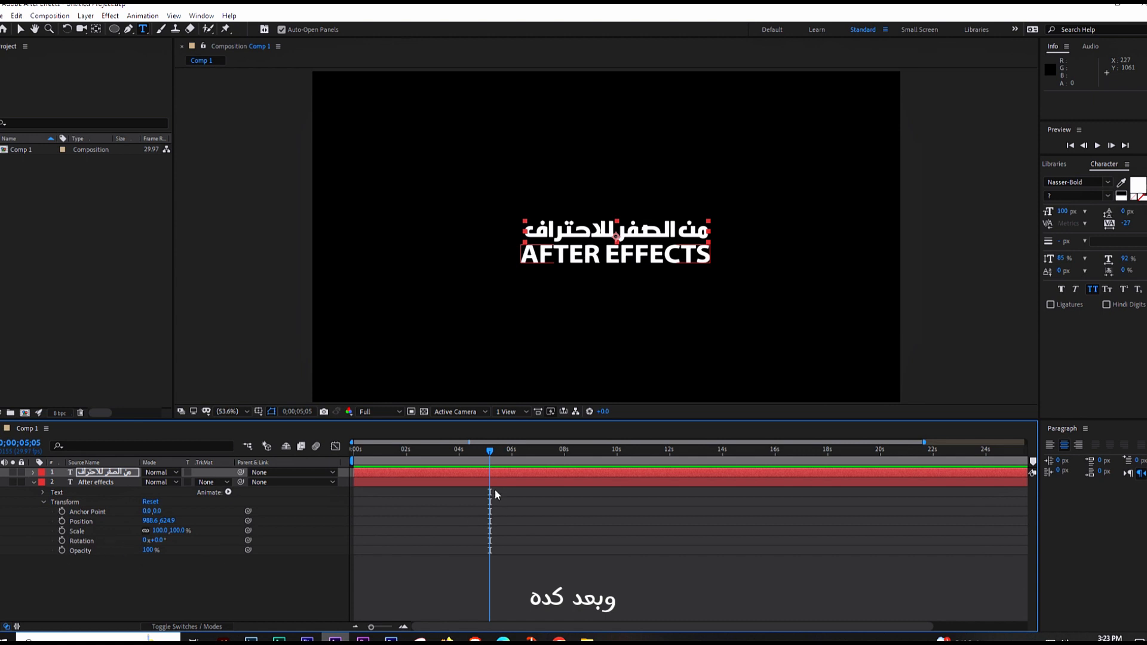
pyautogui.press('Home')
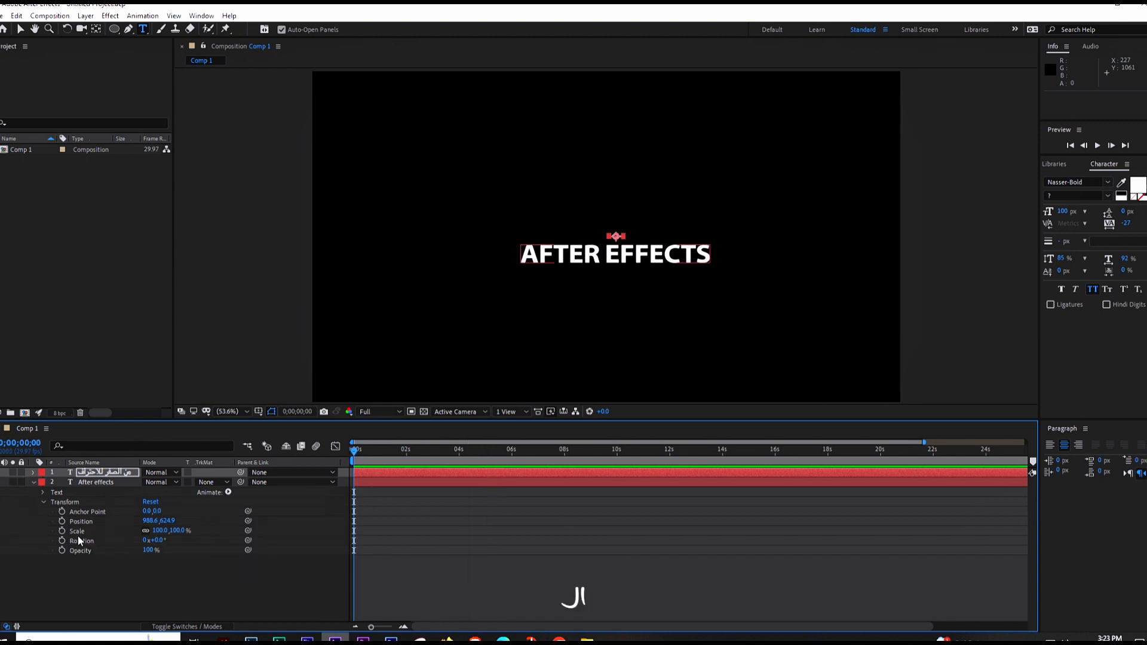
pyautogui.click(61, 550)
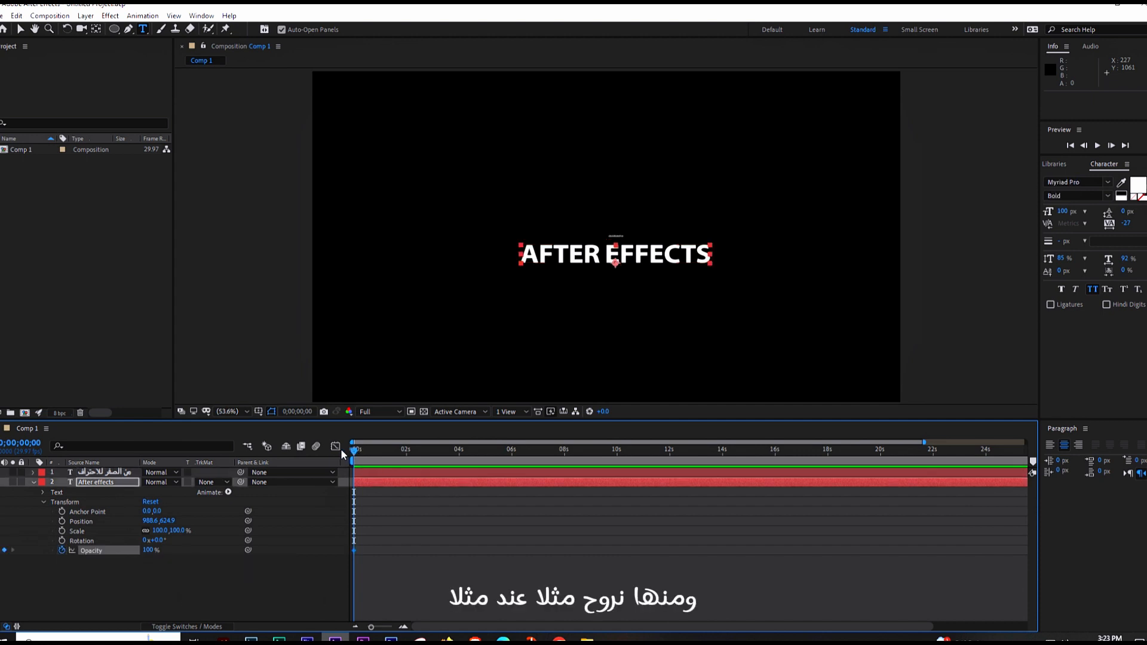
# Go to the Arabic text's second Scale keyframe and expand the properties of both text layers
pyautogui.press('space')
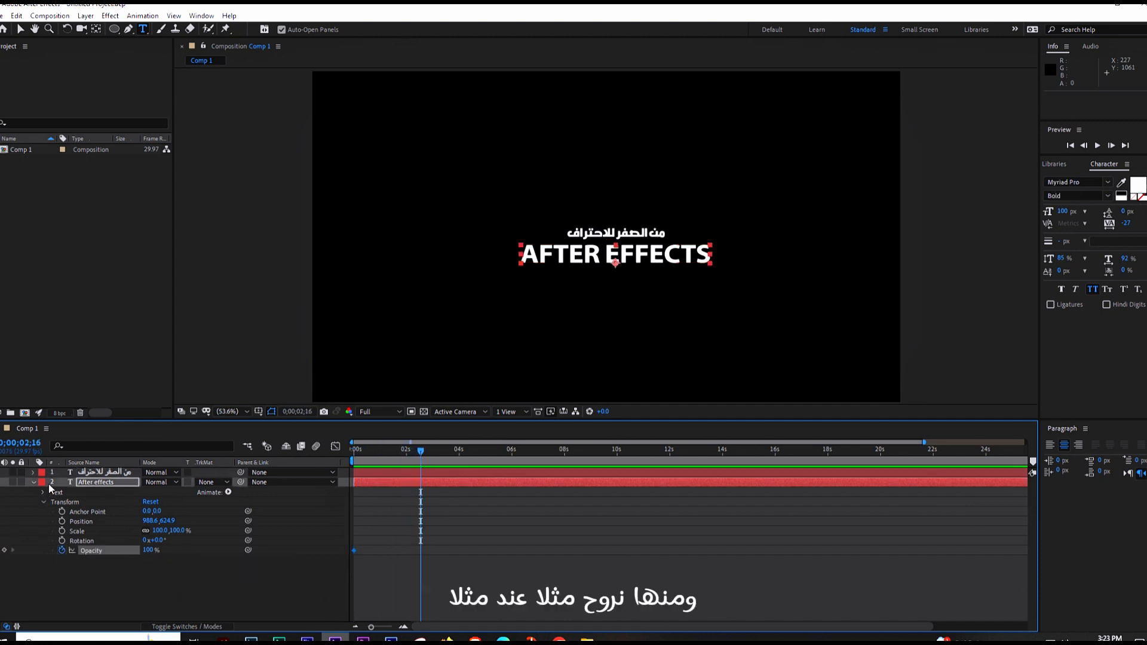
pyautogui.click(36, 482)
pyautogui.click(49, 473)
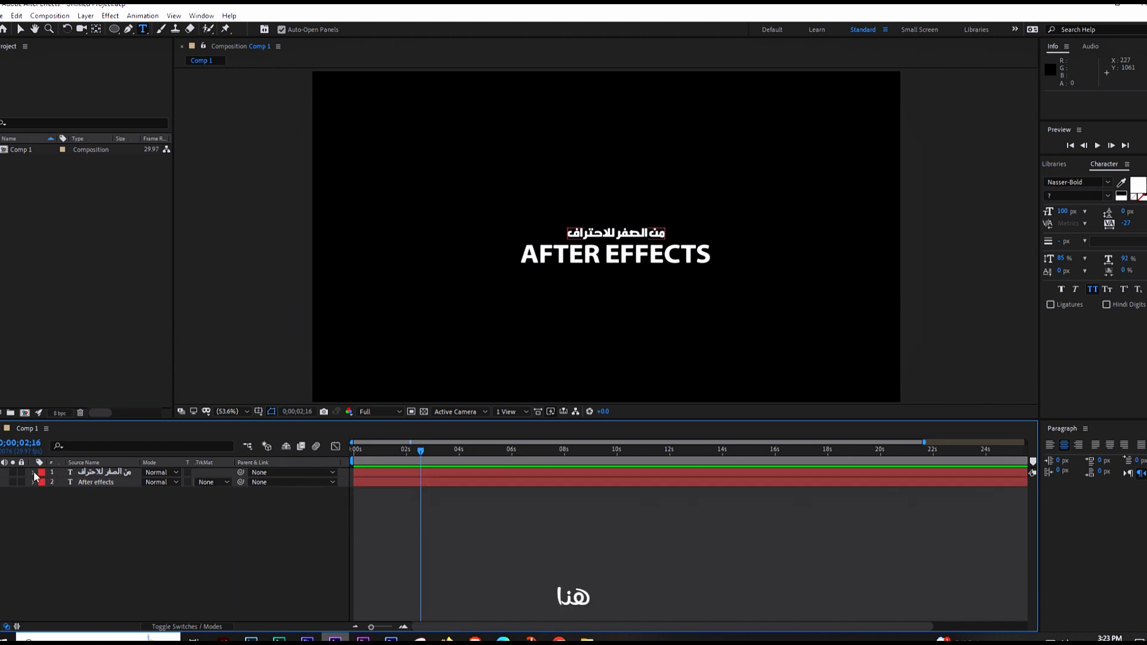
pyautogui.click(34, 473)
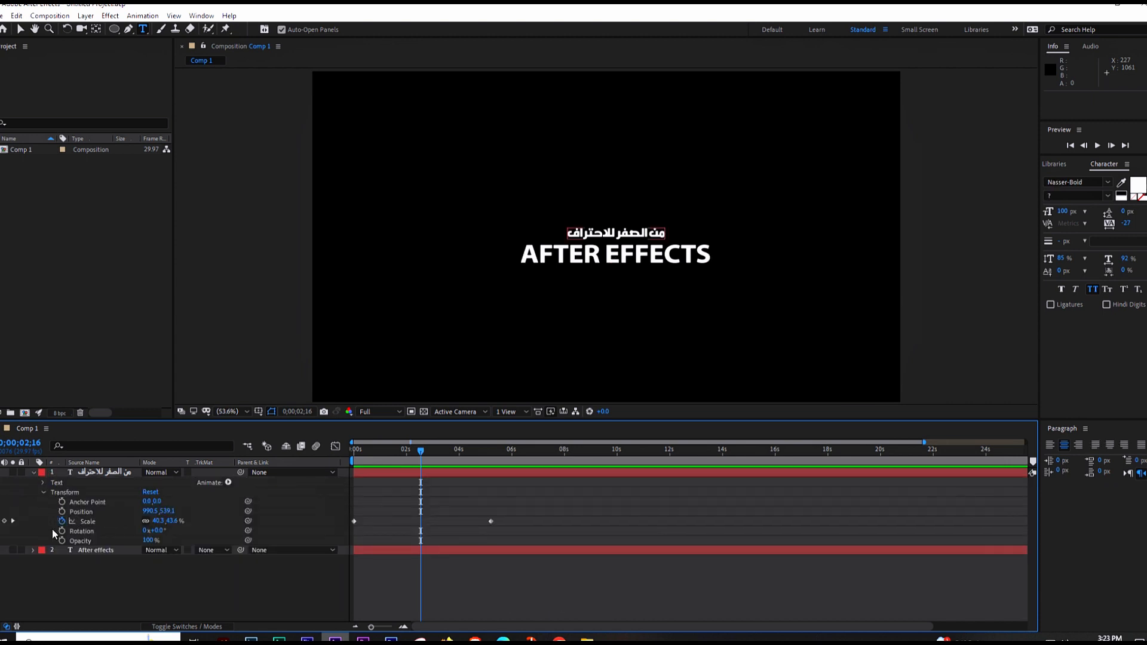
pyautogui.click(12, 521)
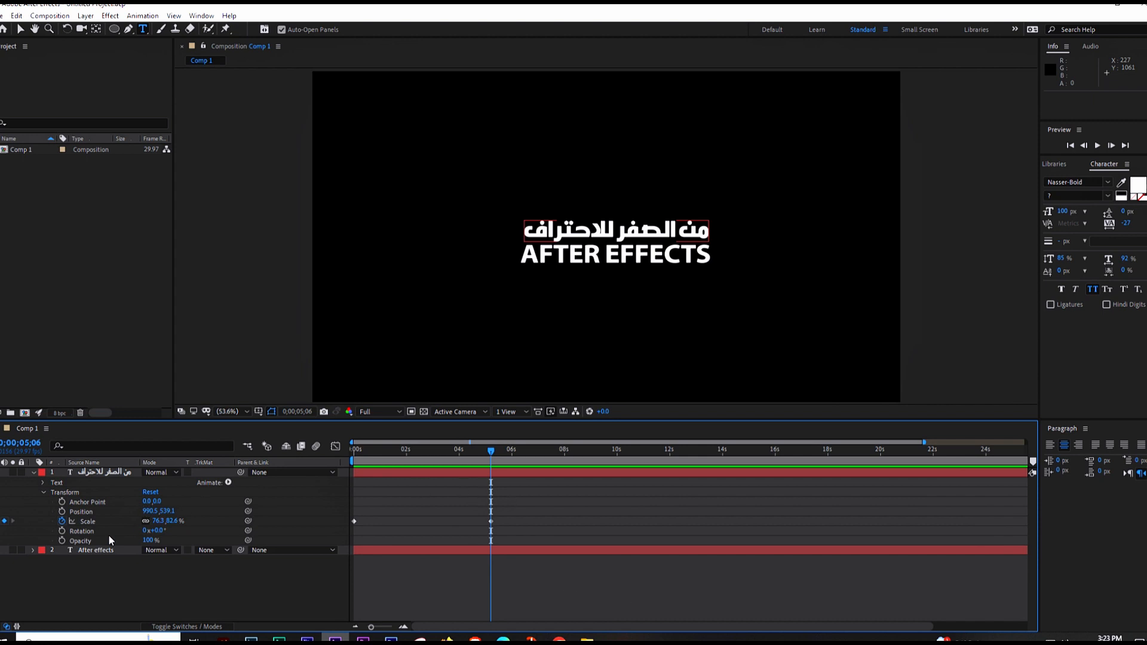
pyautogui.click(31, 549)
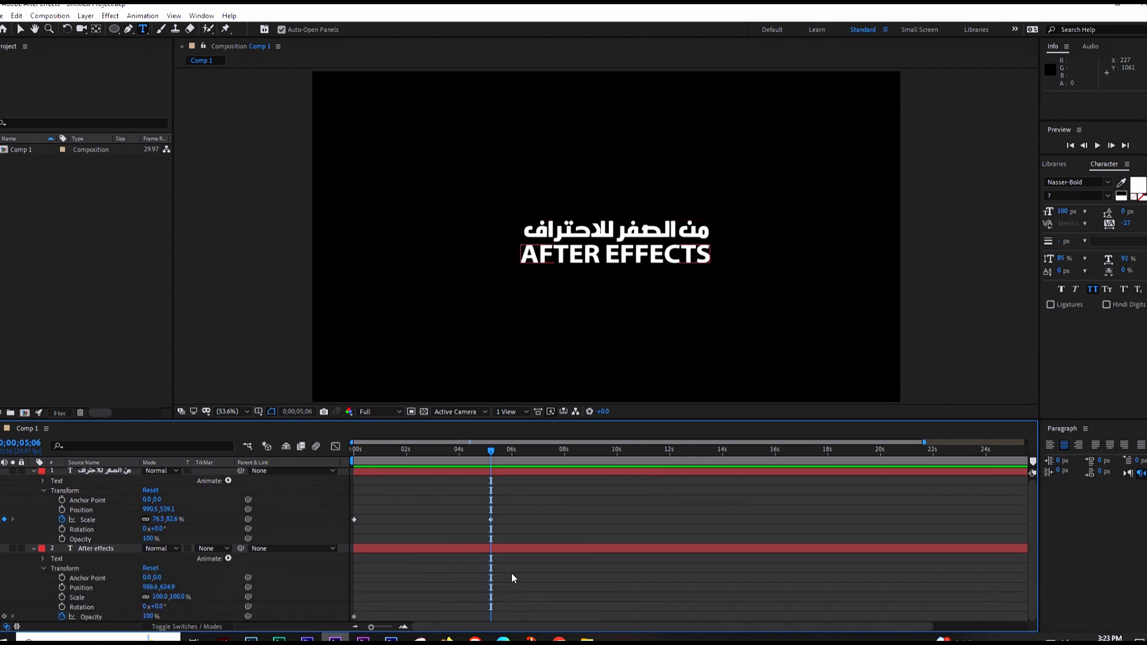
pyautogui.click(54, 517)
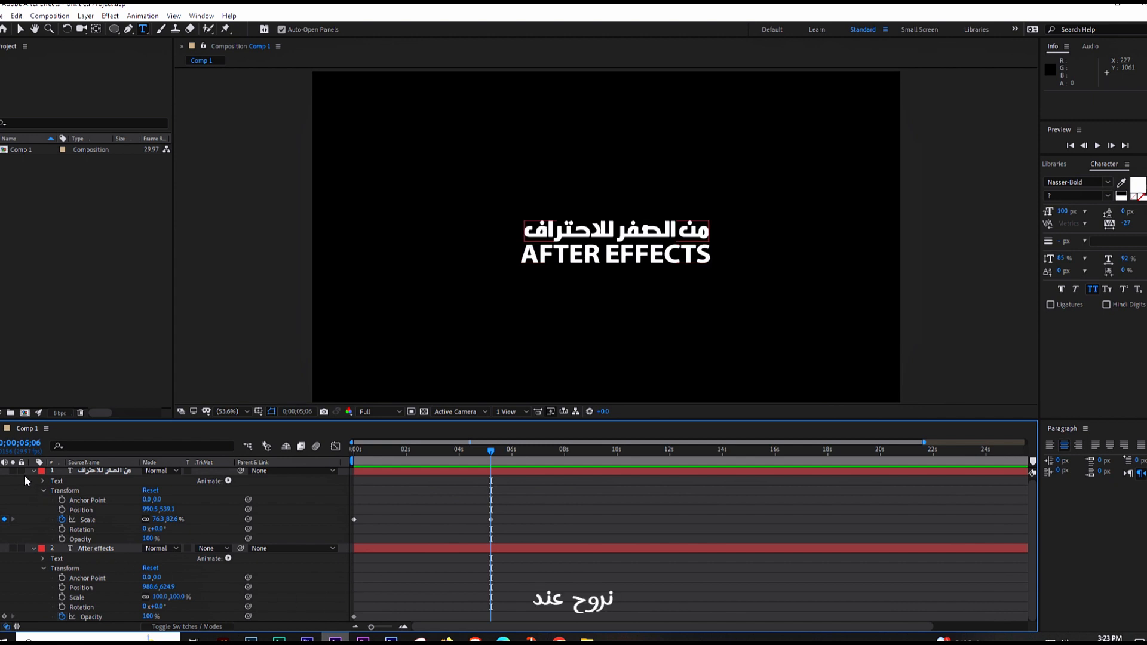
# Set the After effects layer's Opacity to 0% at the start of the timeline
pyautogui.press('Home')
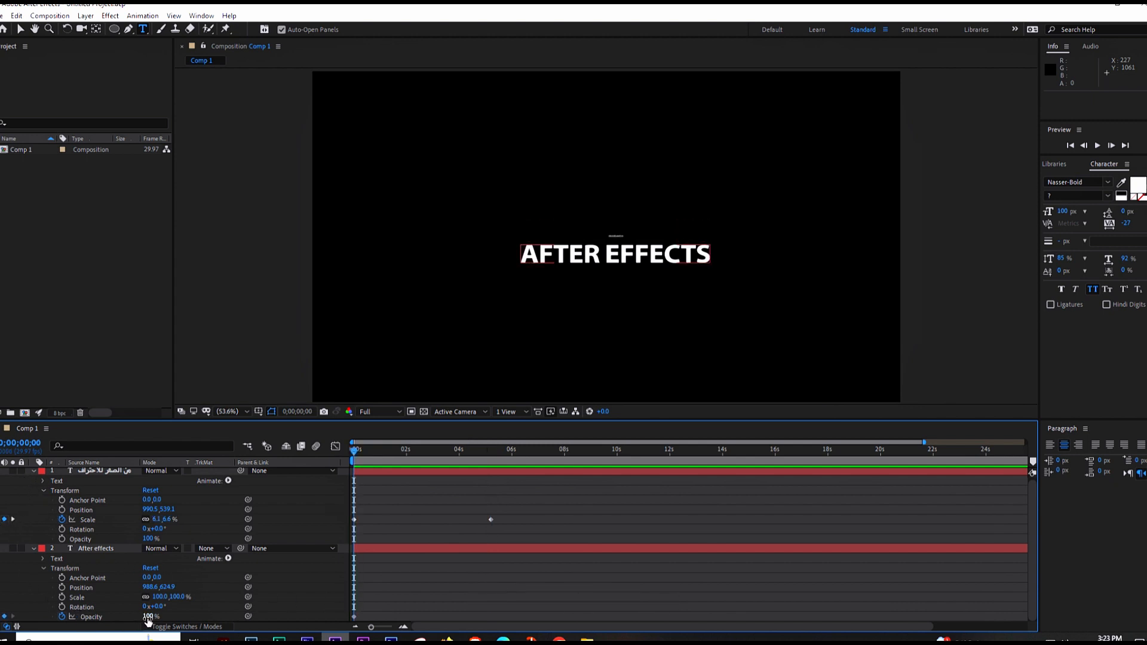
pyautogui.click(148, 617)
pyautogui.write('0')
pyautogui.press('Return')
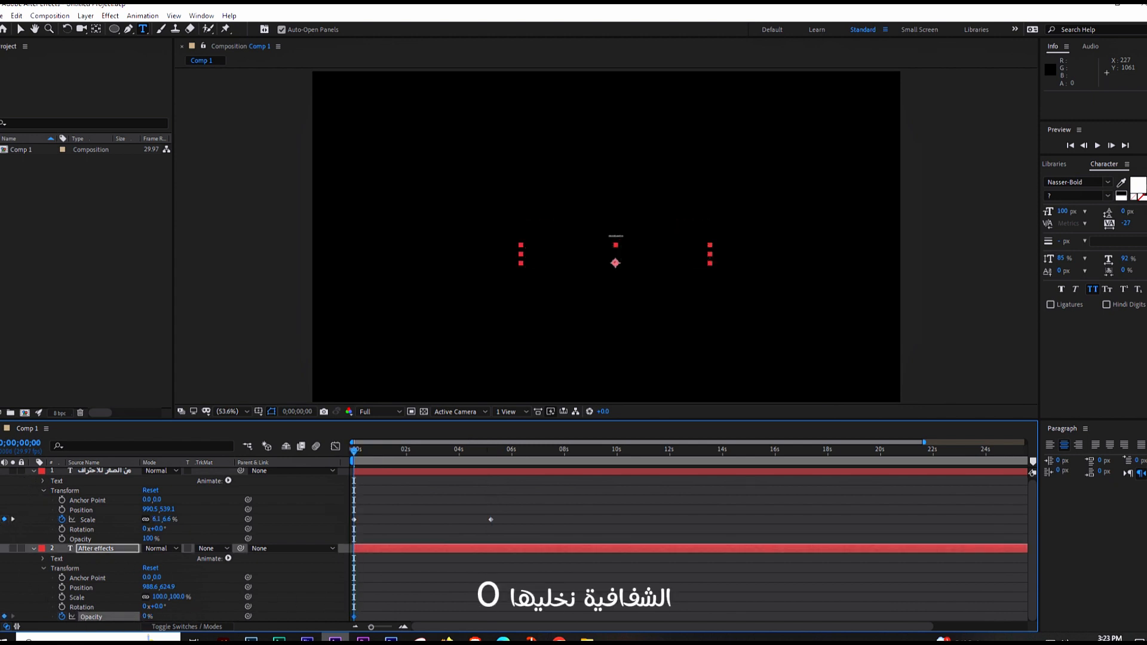
# Add a 100% Opacity keyframe to the After effects layer at the second Scale keyframe's time and scrub through both animations
pyautogui.click(13, 519)
pyautogui.moveTo(147, 617); pyautogui.dragTo(283, 620)
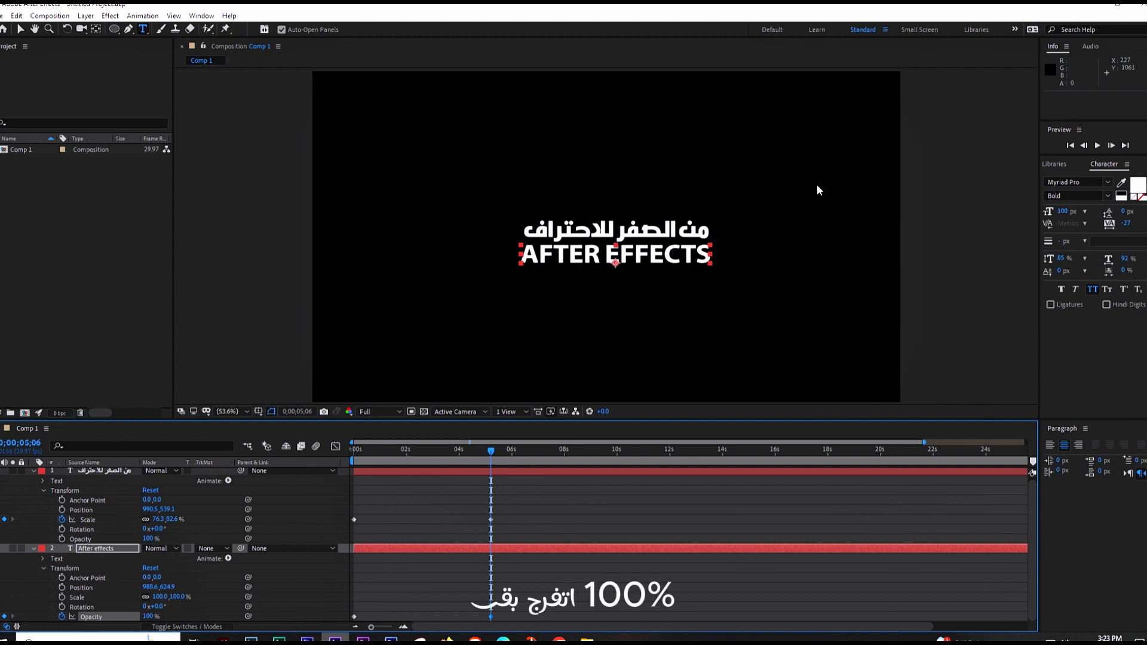
pyautogui.press('Home')
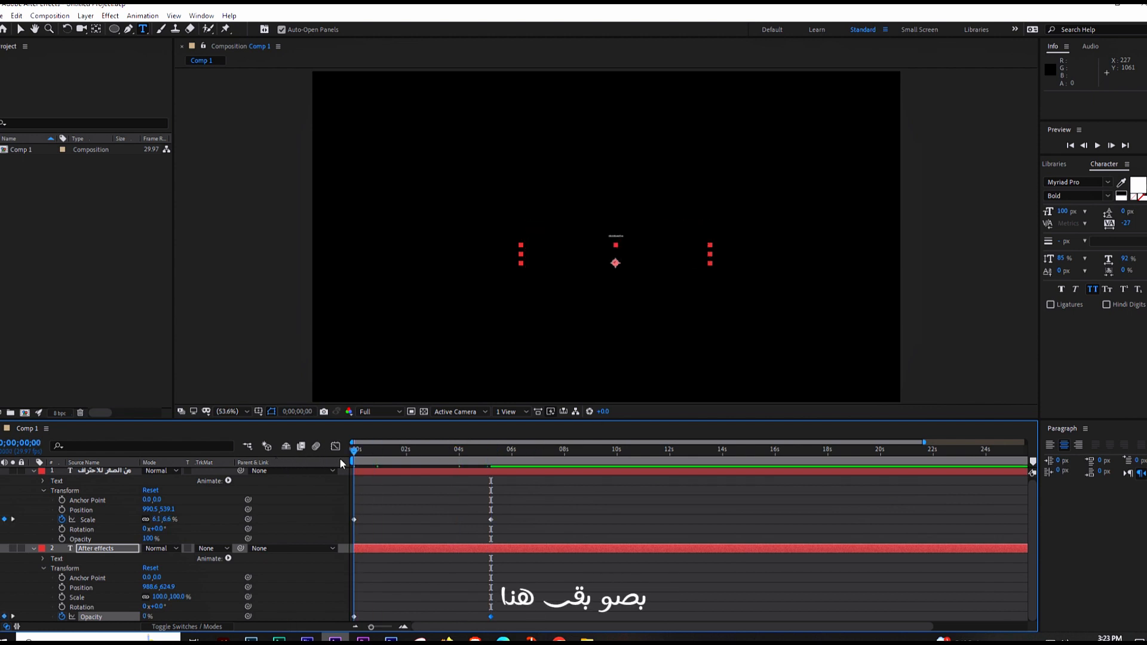
pyautogui.moveTo(355, 454); pyautogui.dragTo(532, 461)
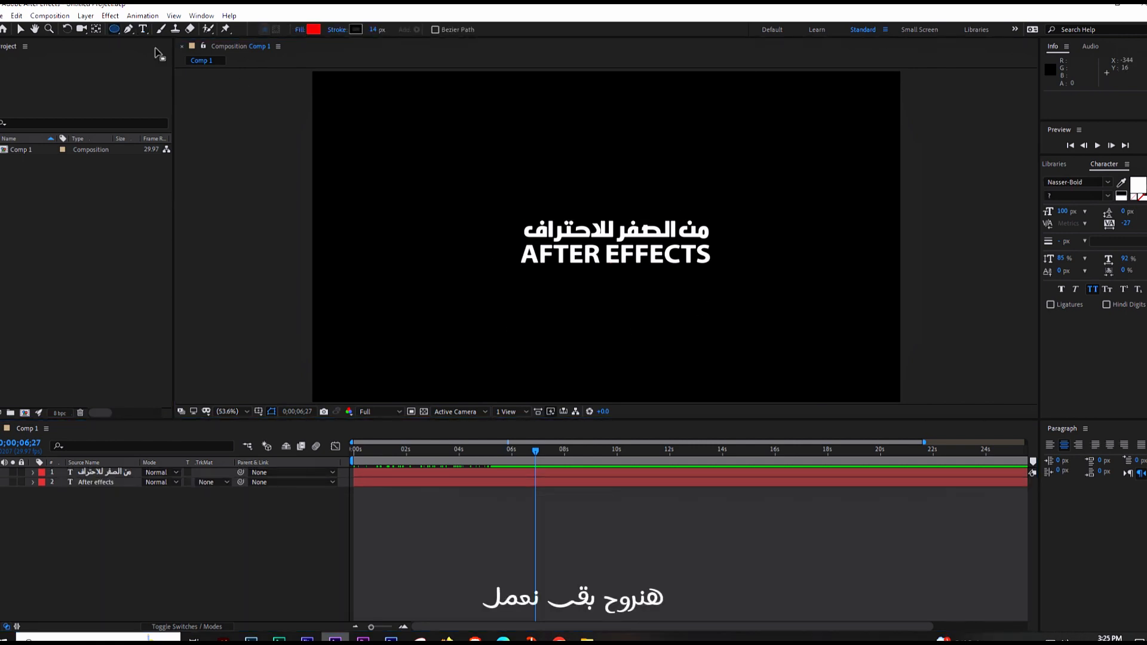
# Draw an ellipse about 806 by 347 px around both text lines and set its fill to none
pyautogui.moveTo(743, 186)
pyautogui.mouseDown()
pyautogui.moveTo(520, 263)
pyautogui.moveTo(495, 293)
pyautogui.mouseUp()
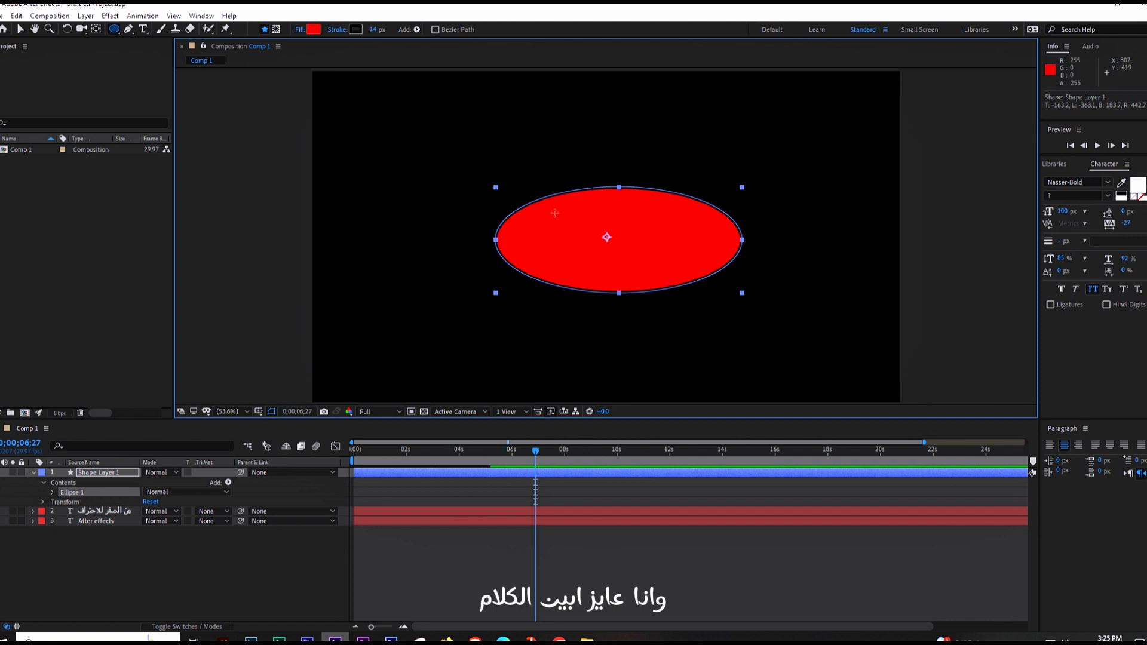
pyautogui.keyDown('alt'); pyautogui.click(313, 28); pyautogui.keyUp('alt')
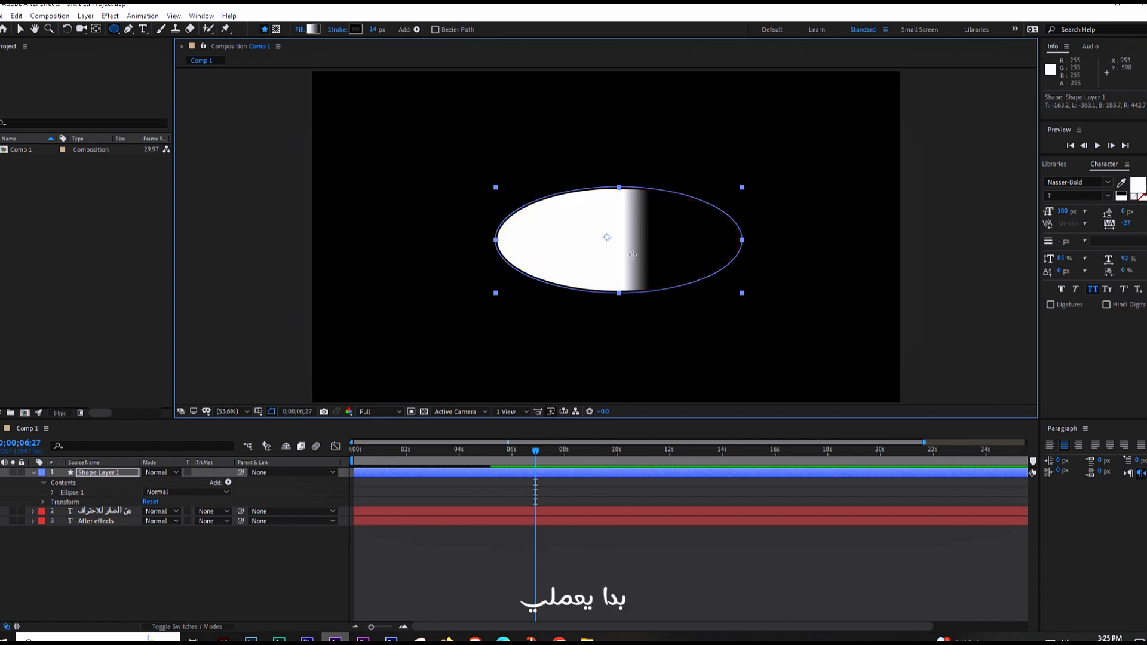
pyautogui.keyDown('alt'); pyautogui.click(314, 30); pyautogui.keyUp('alt')
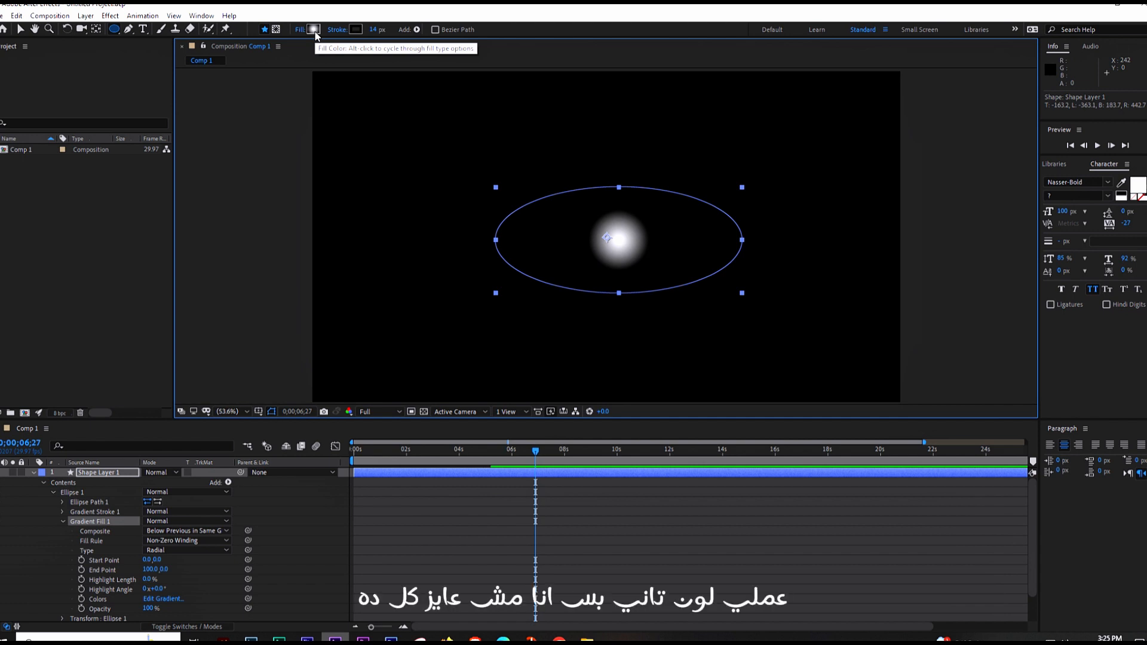
pyautogui.keyDown('alt'); pyautogui.click(314, 30); pyautogui.keyUp('alt')
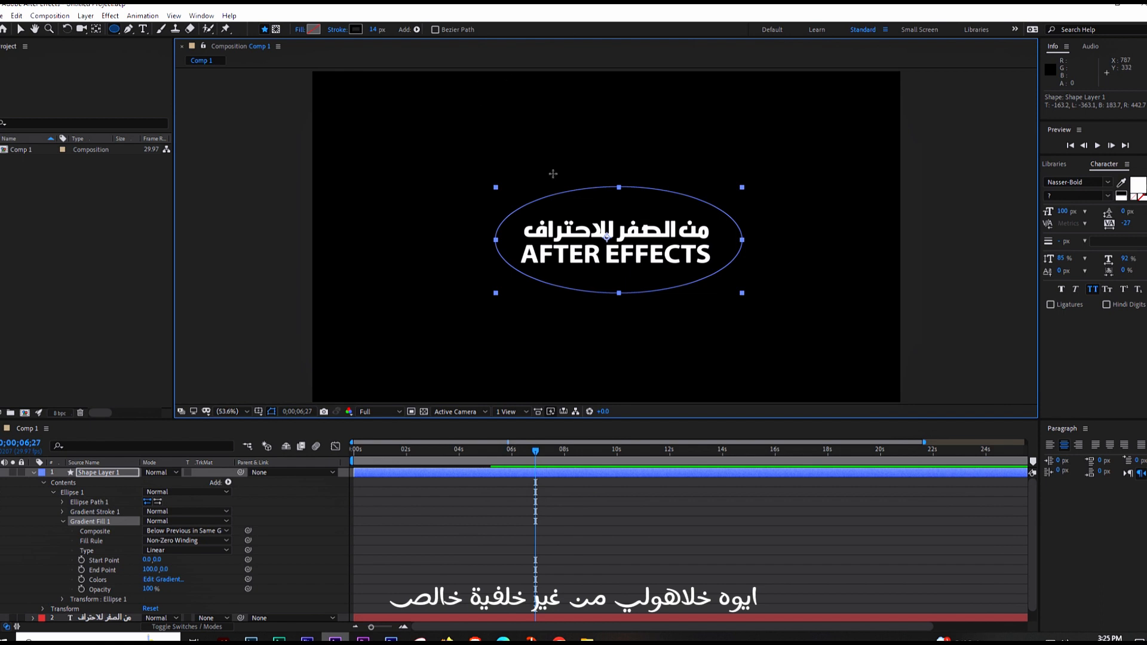
# Give the ellipse a solid white stroke, trying the gradient types first, and set the stroke width to 10 px
pyautogui.click(357, 30)
pyautogui.moveTo(438, 294); pyautogui.dragTo(410, 273)
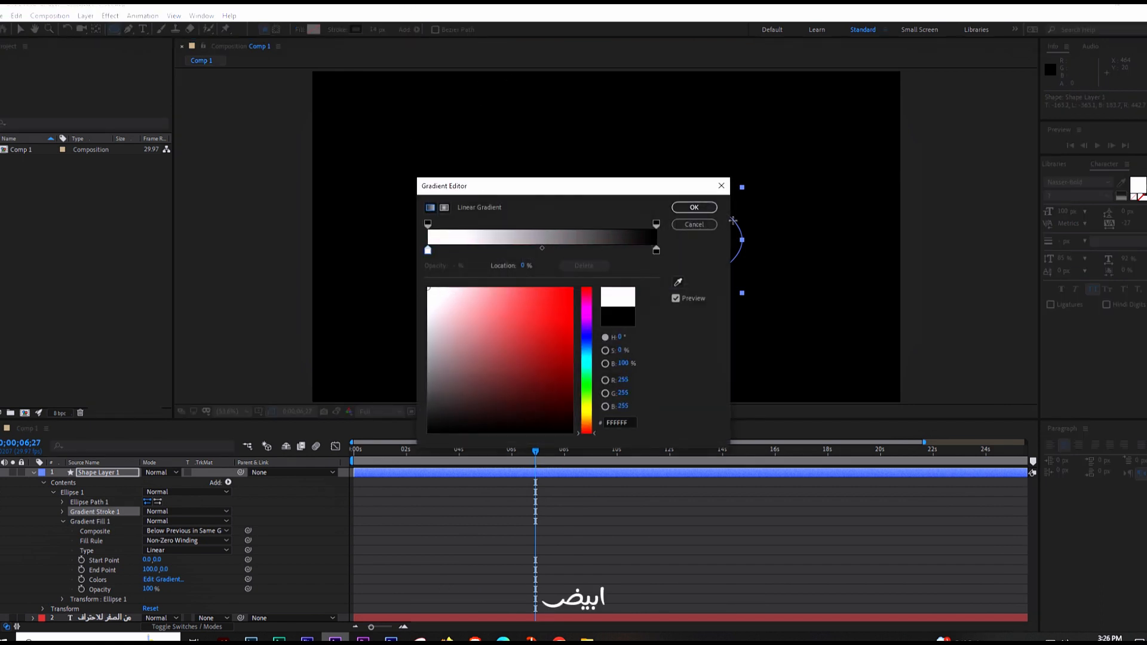
pyautogui.click(685, 208)
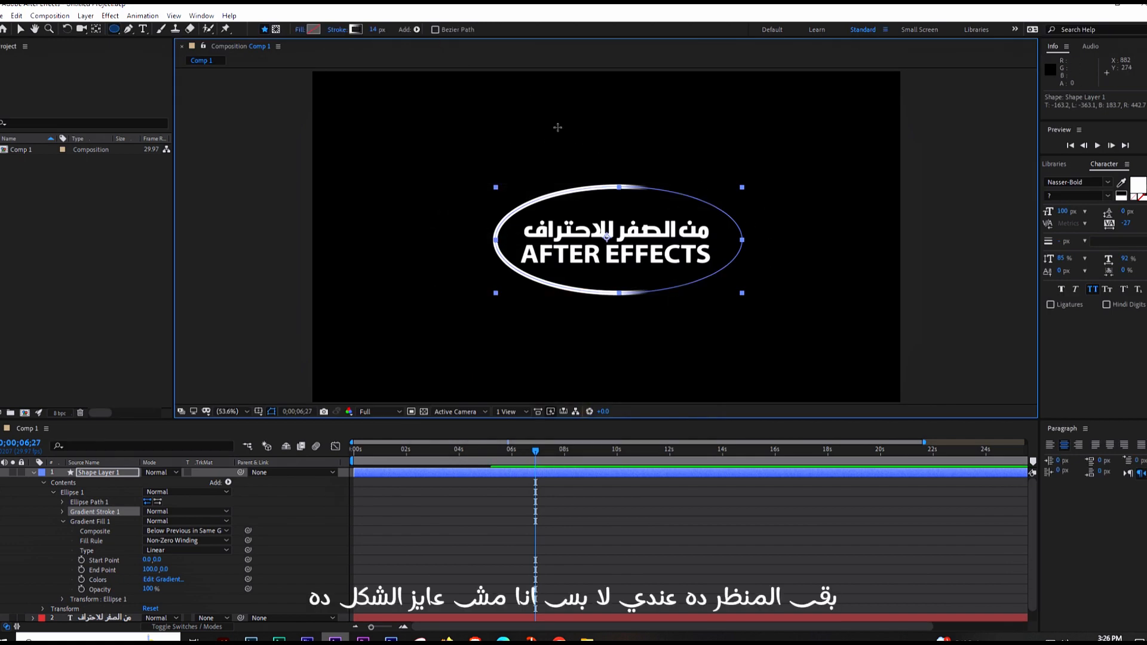
pyautogui.keyDown('alt'); pyautogui.click(358, 31); pyautogui.keyUp('alt')
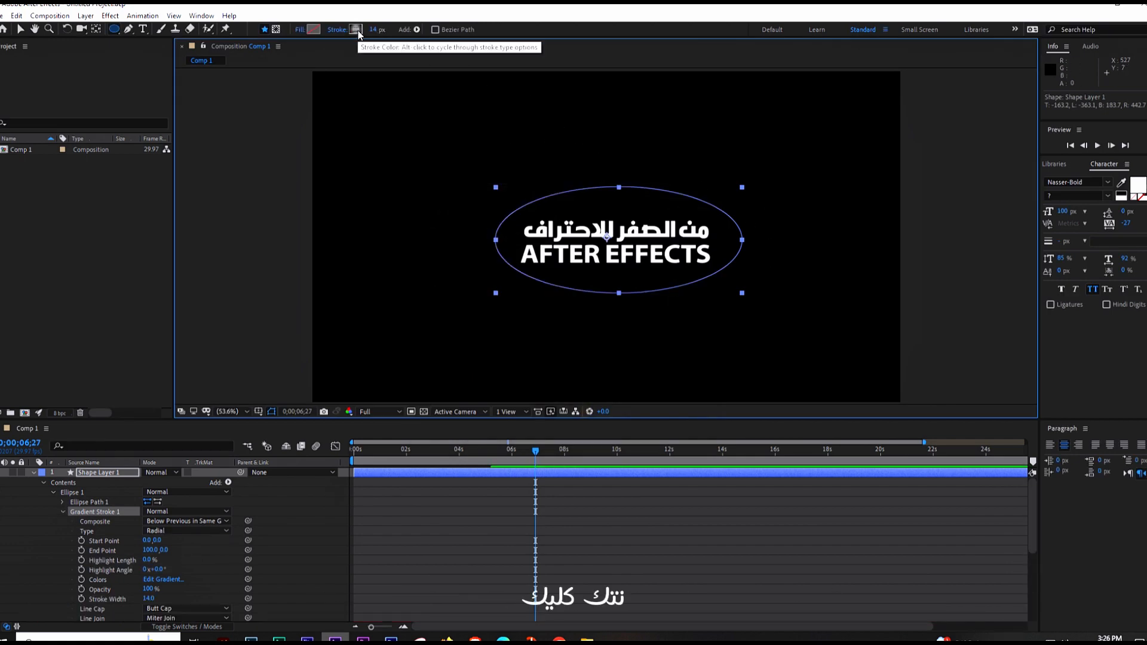
pyautogui.keyDown('alt'); pyautogui.click(357, 30); pyautogui.keyUp('alt')
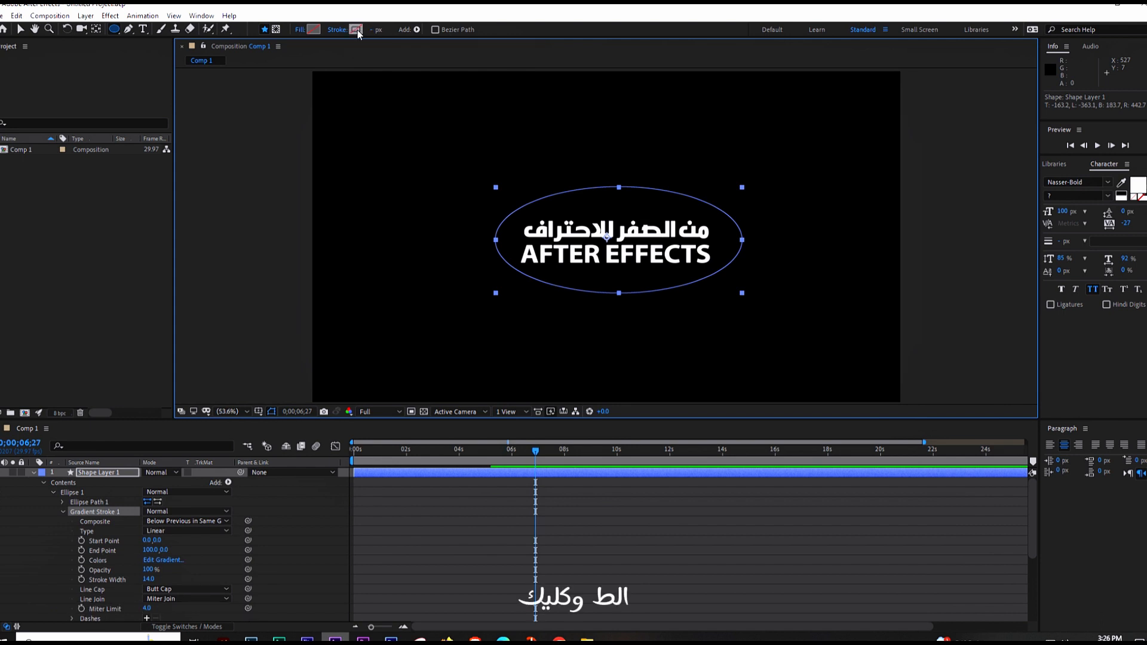
pyautogui.keyDown('alt'); pyautogui.click(357, 31); pyautogui.keyUp('alt')
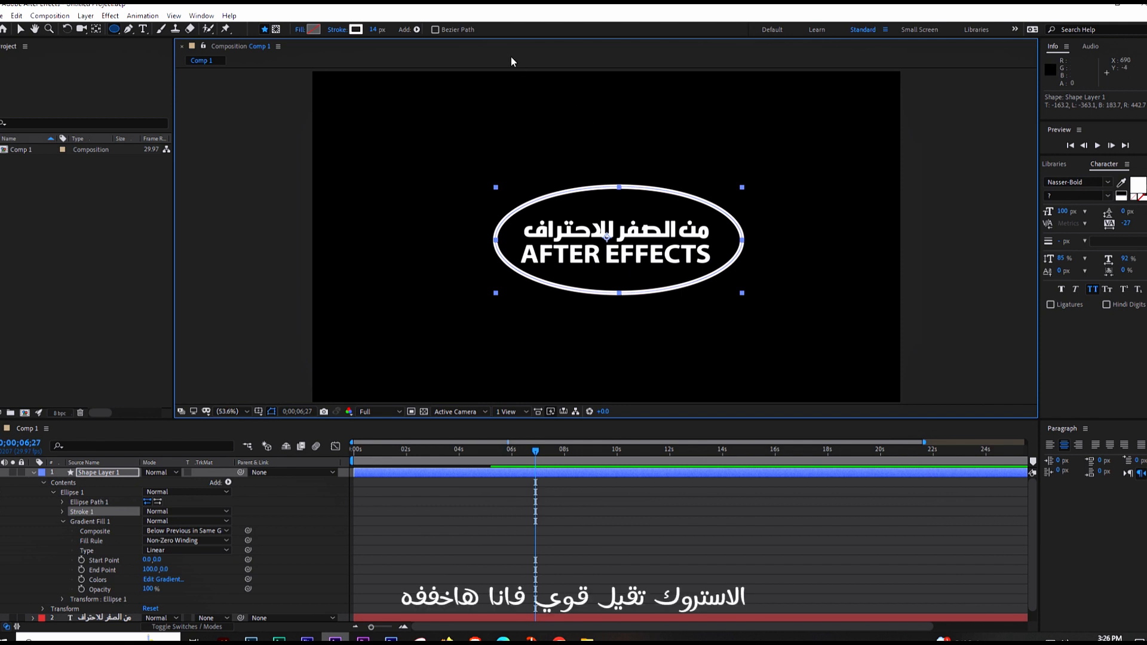
pyautogui.moveTo(384, 28); pyautogui.dragTo(377, 28)
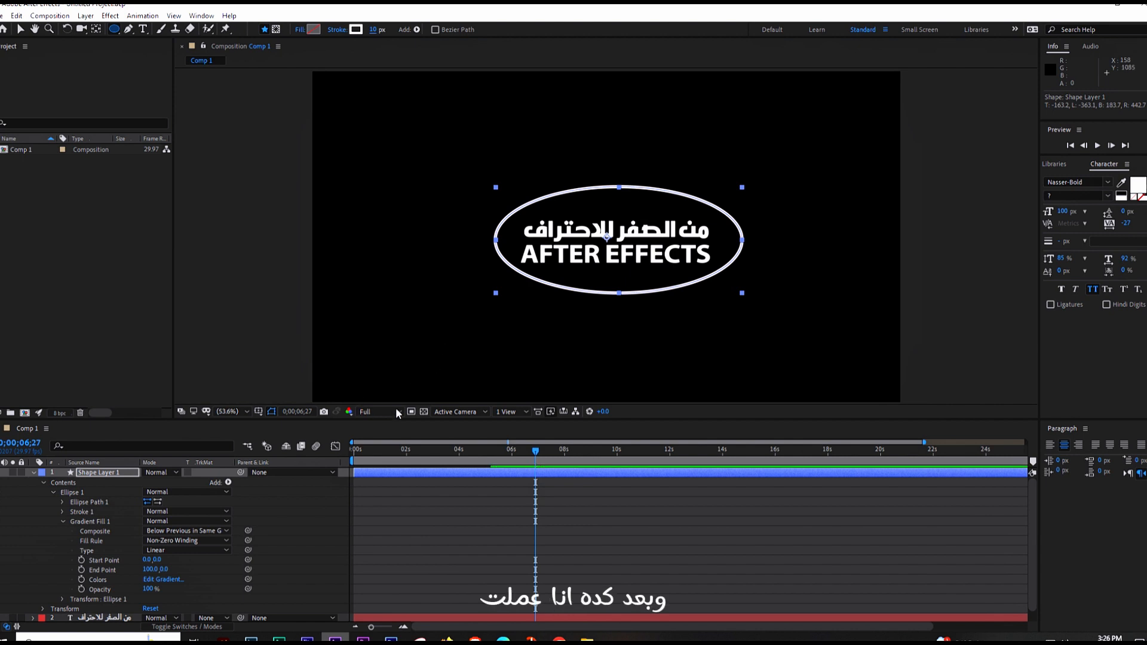
# Preview the text animation together with the ellipse from the start of the timeline
pyautogui.moveTo(536, 461); pyautogui.dragTo(299, 473)
pyautogui.press('space')
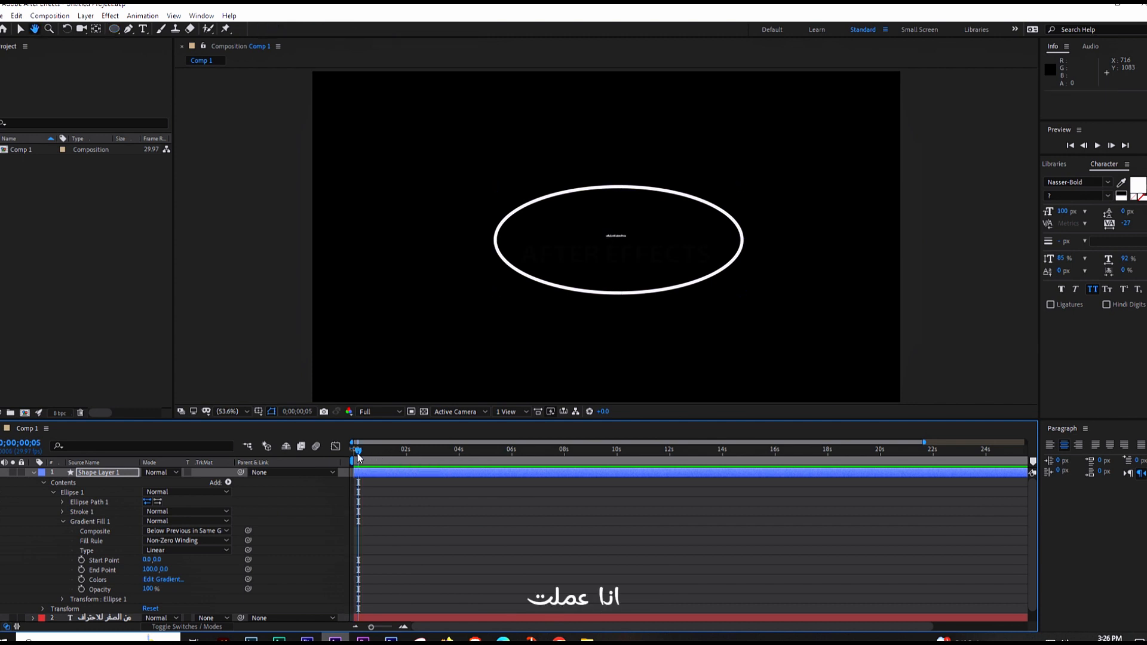
pyautogui.press('space')
pyautogui.moveTo(384, 453); pyautogui.dragTo(515, 453)
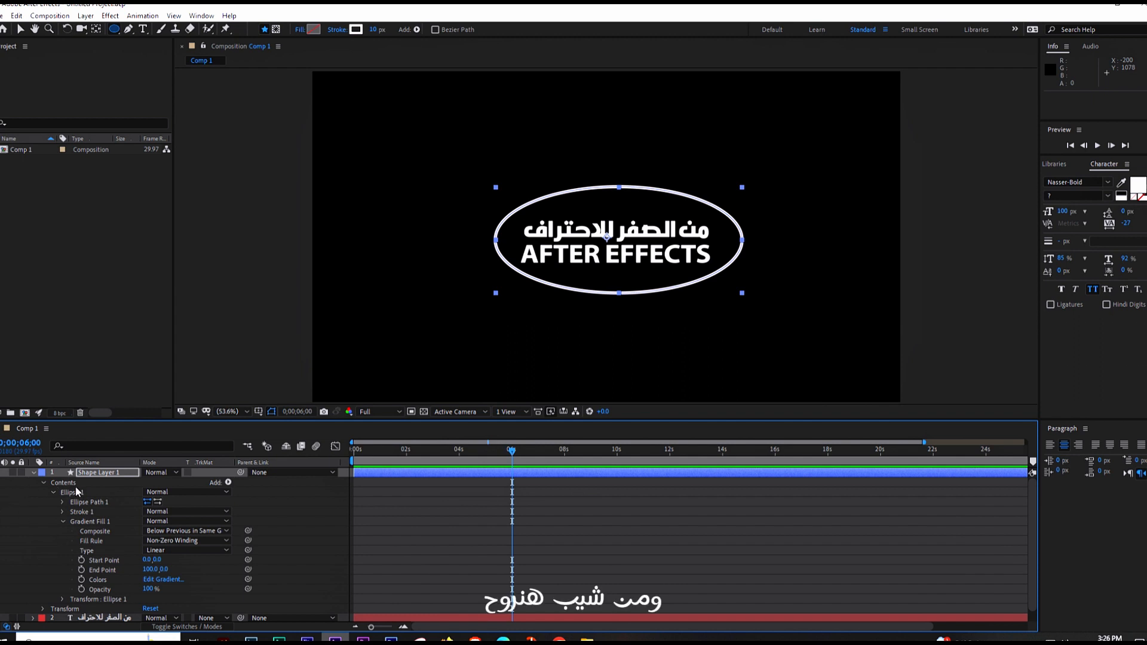
# Add Trim Paths to the ellipse's shape layer
pyautogui.click(54, 493)
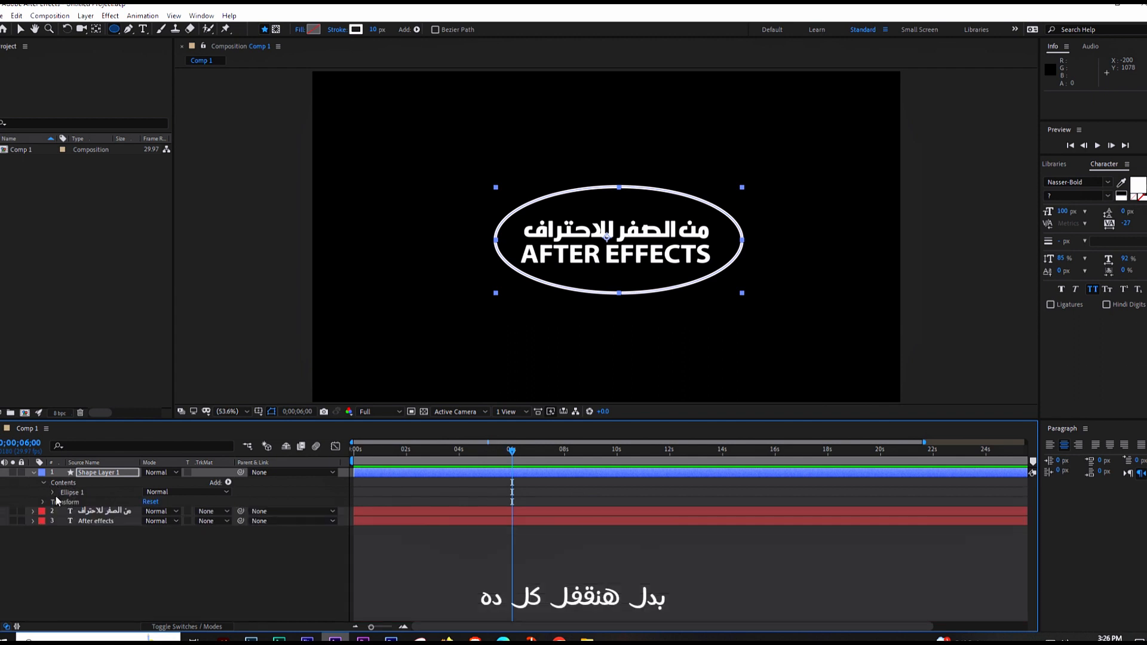
pyautogui.click(229, 482)
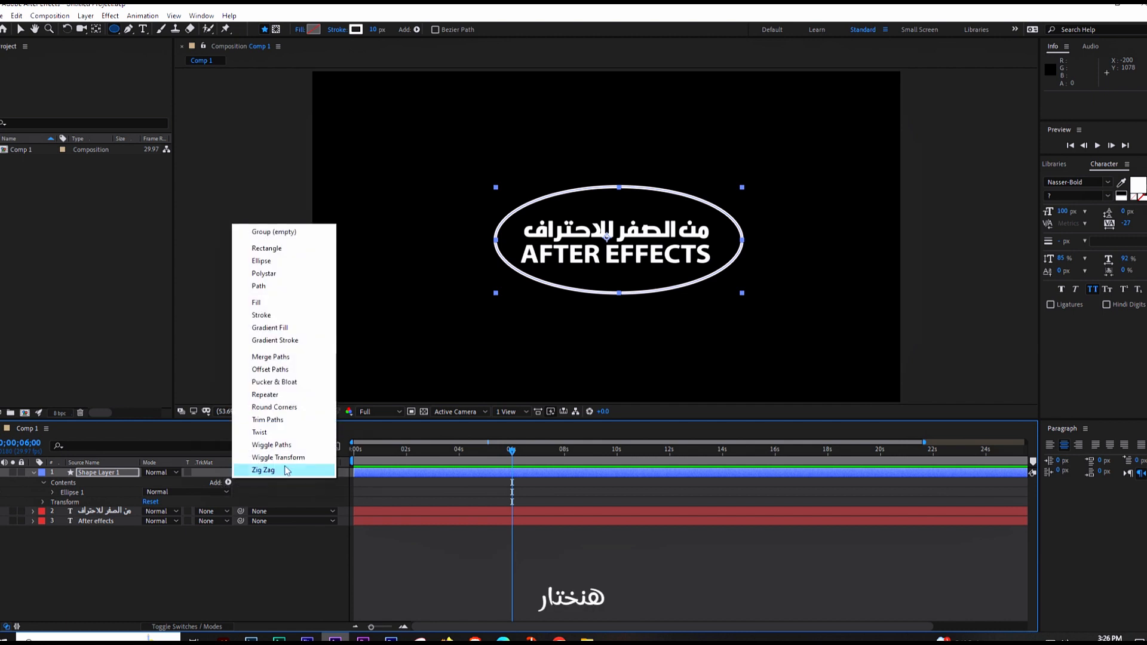
pyautogui.click(269, 420)
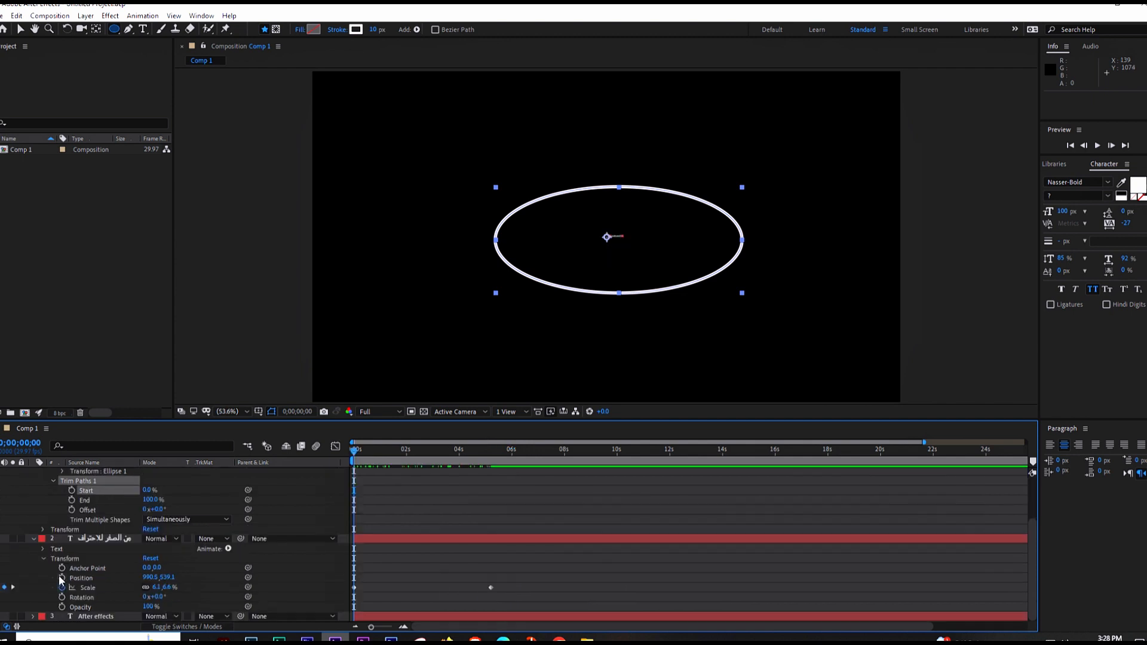
# Keyframe the Trim Paths Start property at 100% at the beginning of the timeline
pyautogui.scroll(2, 143, 561)
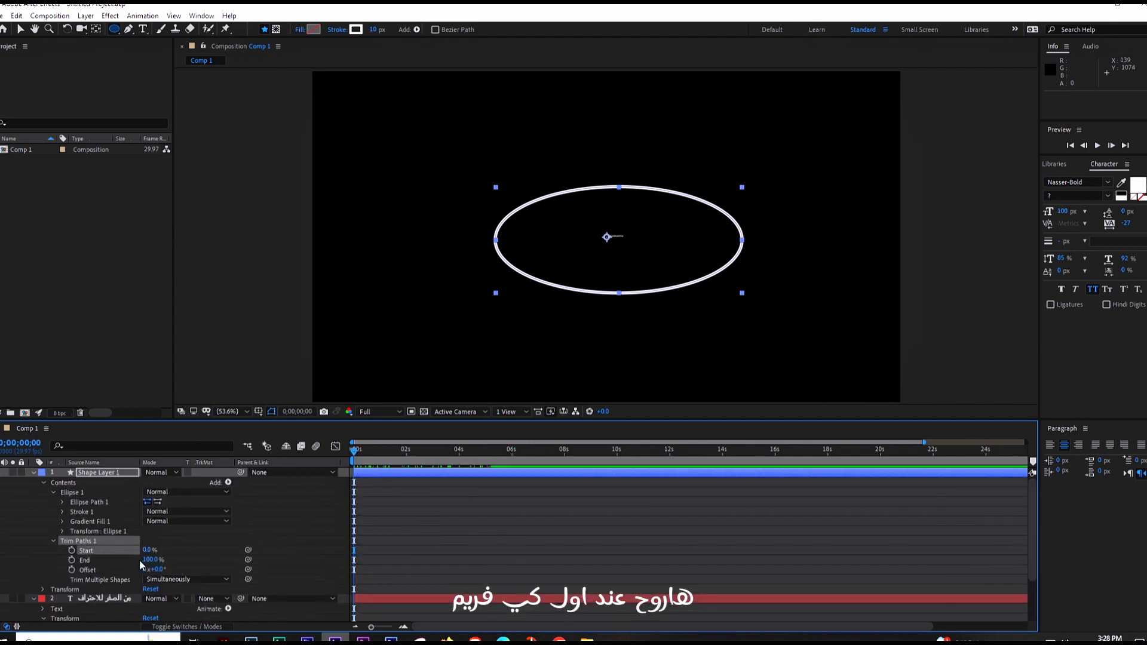
pyautogui.click(72, 551)
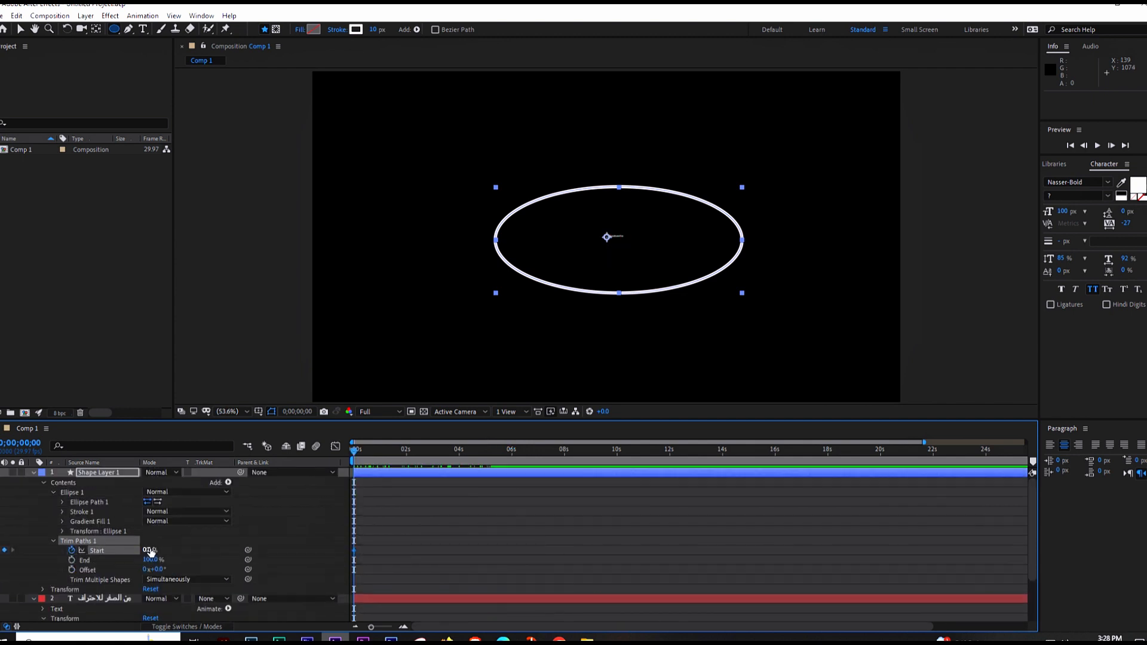
pyautogui.moveTo(148, 550); pyautogui.dragTo(321, 554)
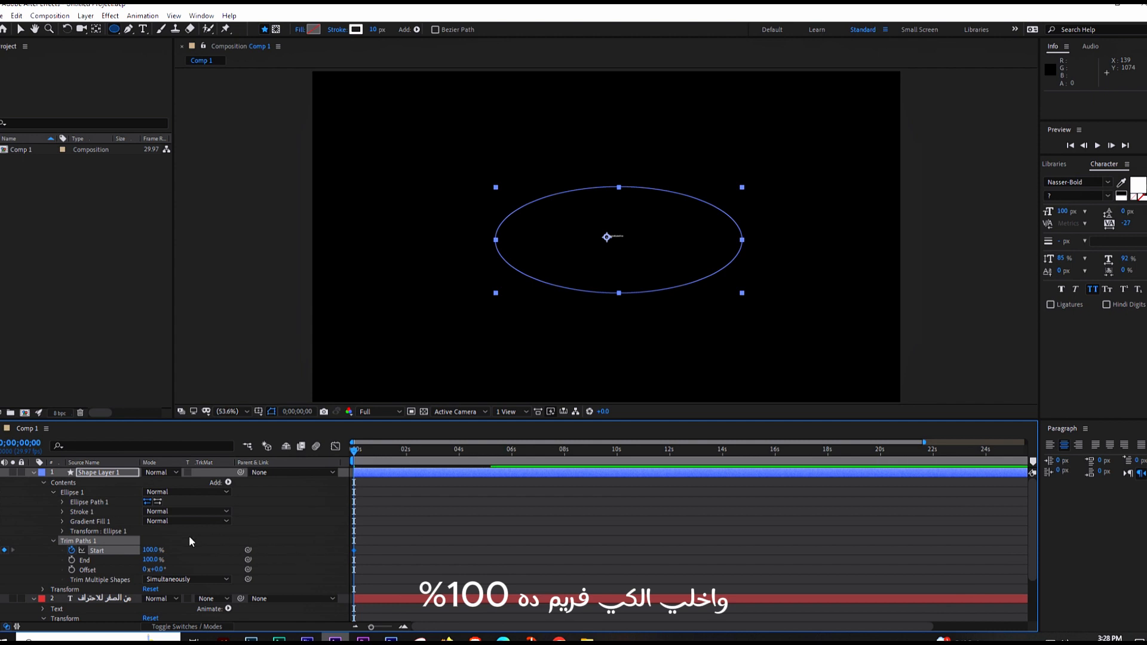
pyautogui.moveTo(154, 550)
pyautogui.mouseDown()
pyautogui.moveTo(127, 551)
pyautogui.moveTo(170, 551)
pyautogui.moveTo(108, 545)
pyautogui.moveTo(179, 544)
pyautogui.mouseUp()
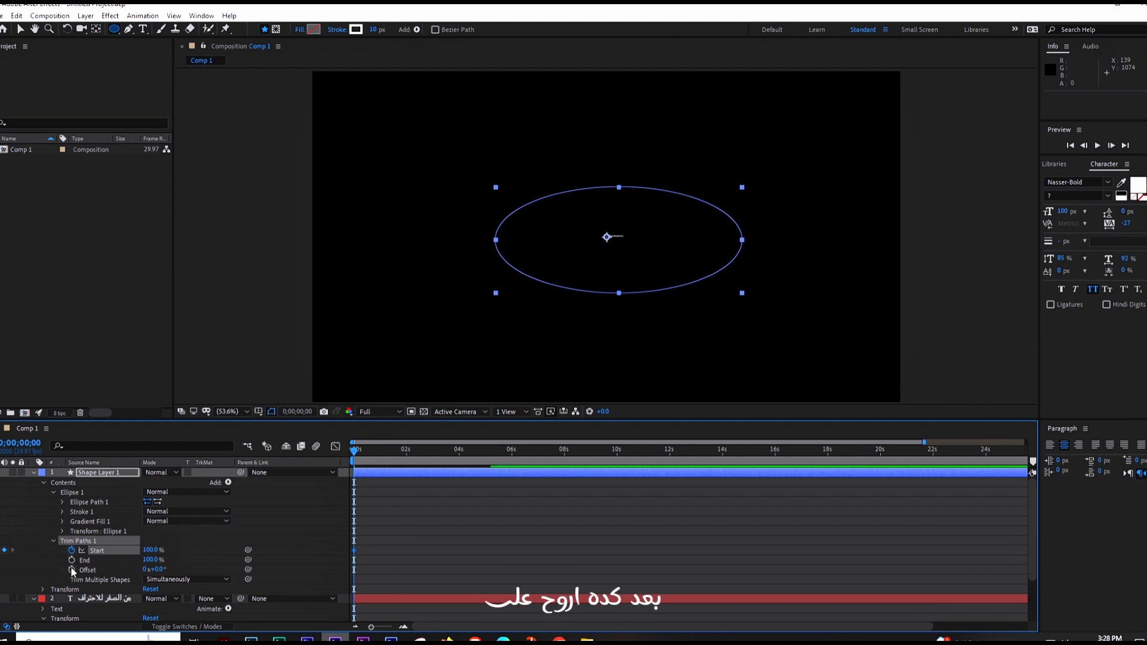
# Add a 0% Trim Paths Start keyframe at the time of the Arabic text's second Scale keyframe
pyautogui.scroll(-2, 49, 572)
pyautogui.click(13, 588)
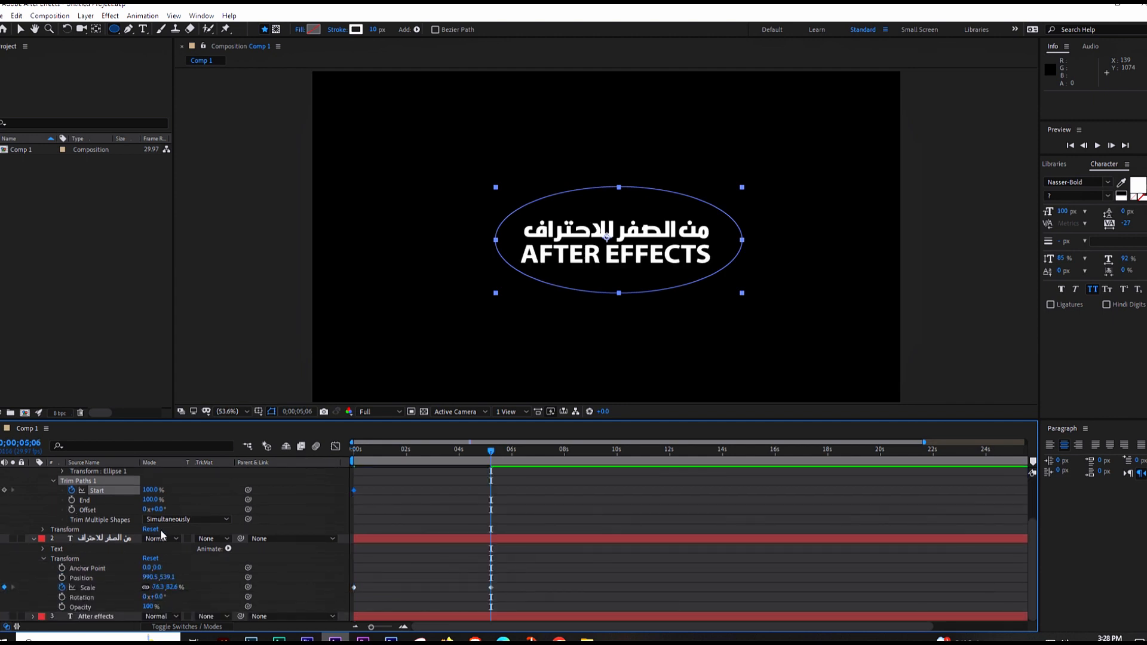
pyautogui.scroll(2, 180, 565)
pyautogui.moveTo(158, 551); pyautogui.dragTo(18, 547)
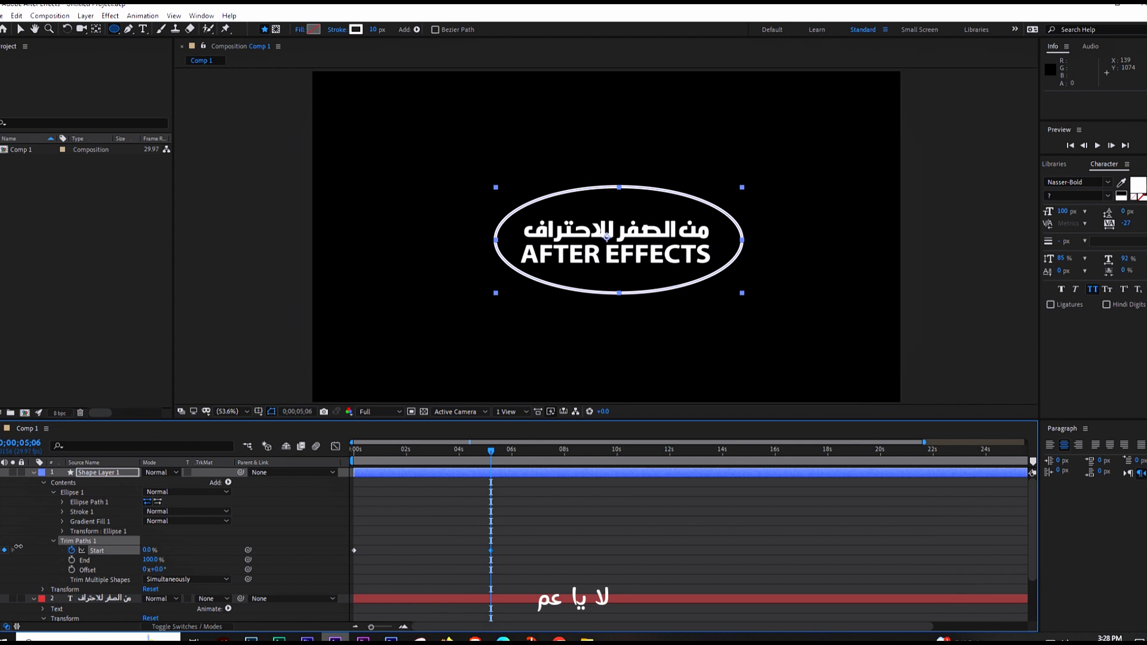
pyautogui.click(53, 541)
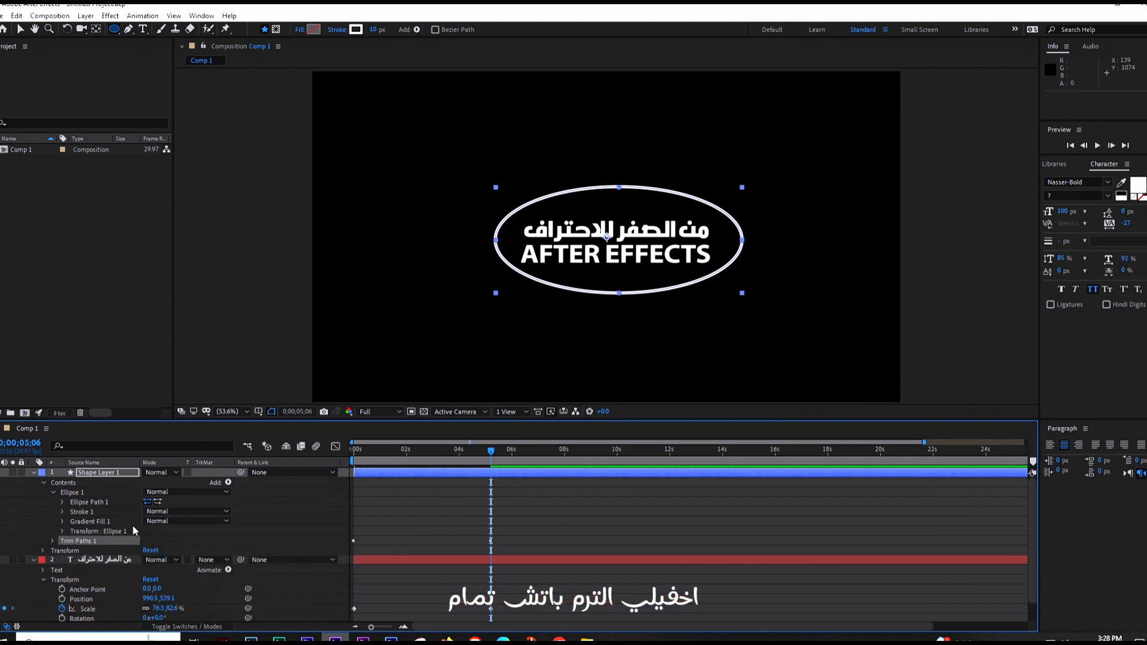
# Play and scrub the composition from the start to review the ellipse outline drawing on with the text
pyautogui.moveTo(517, 462); pyautogui.dragTo(235, 458)
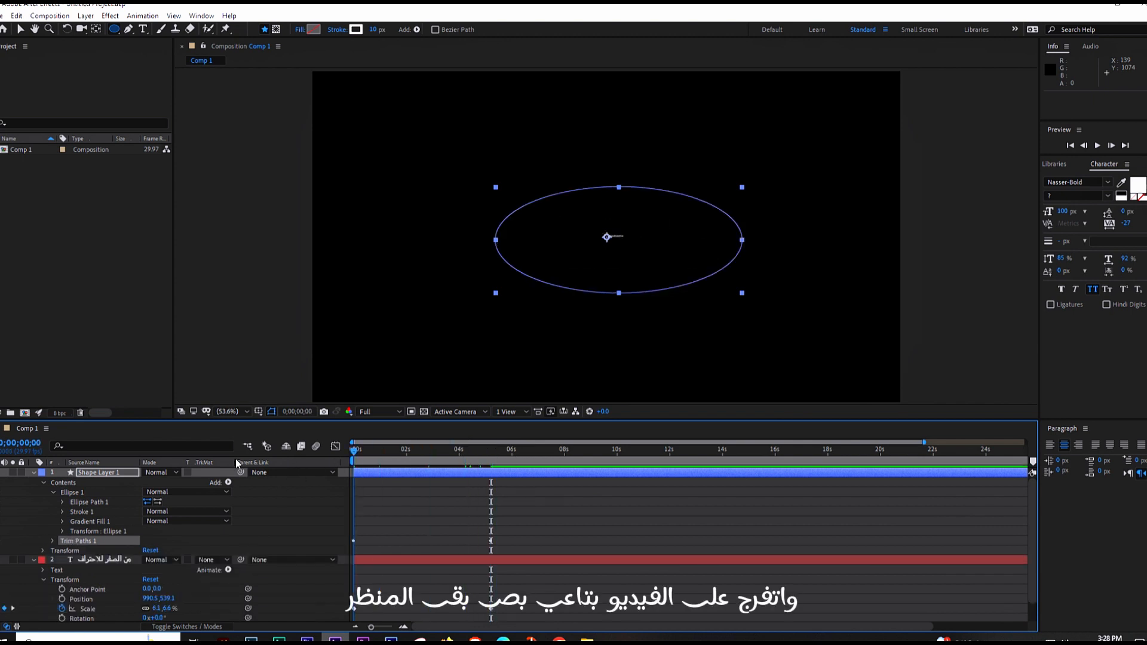
pyautogui.press('space')
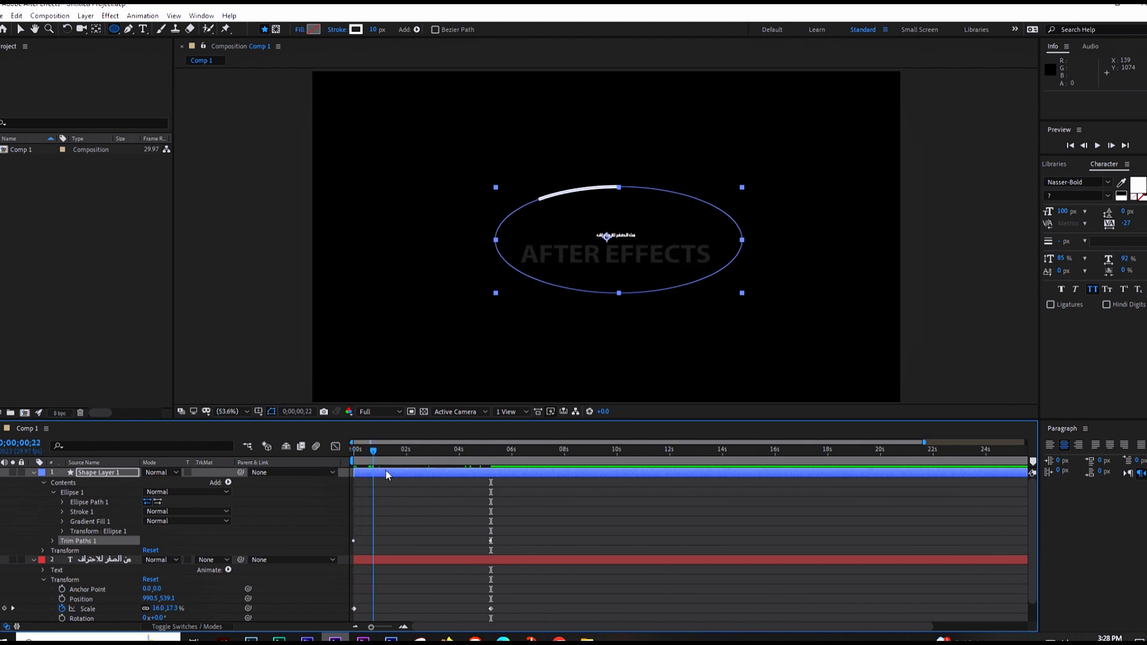
pyautogui.moveTo(425, 471); pyautogui.dragTo(526, 466)
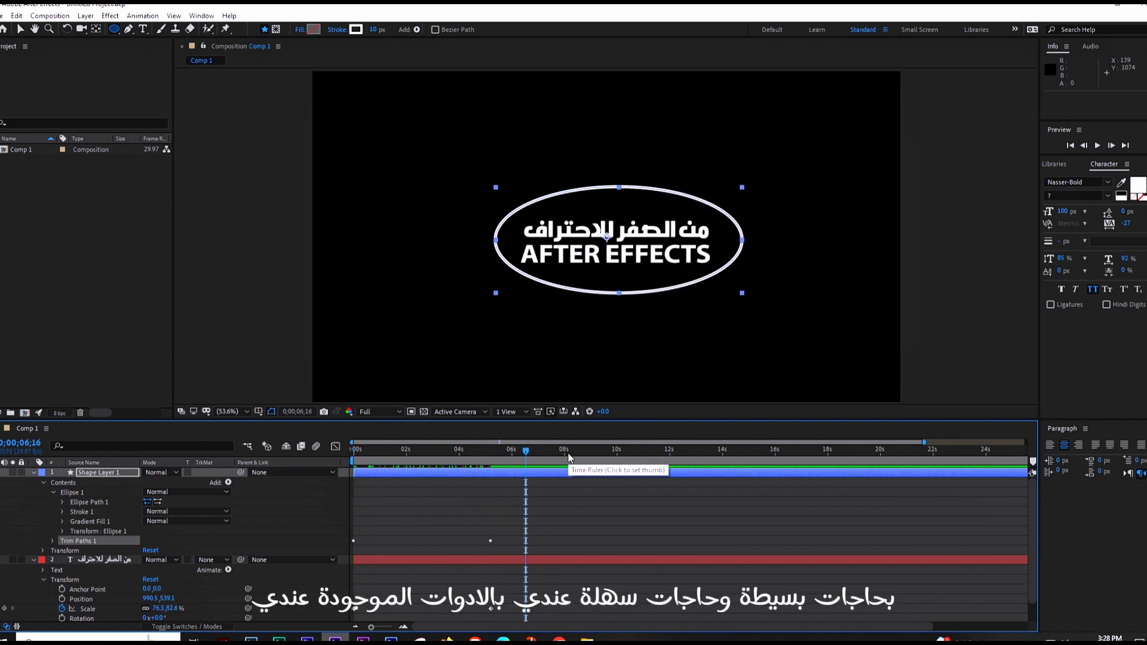